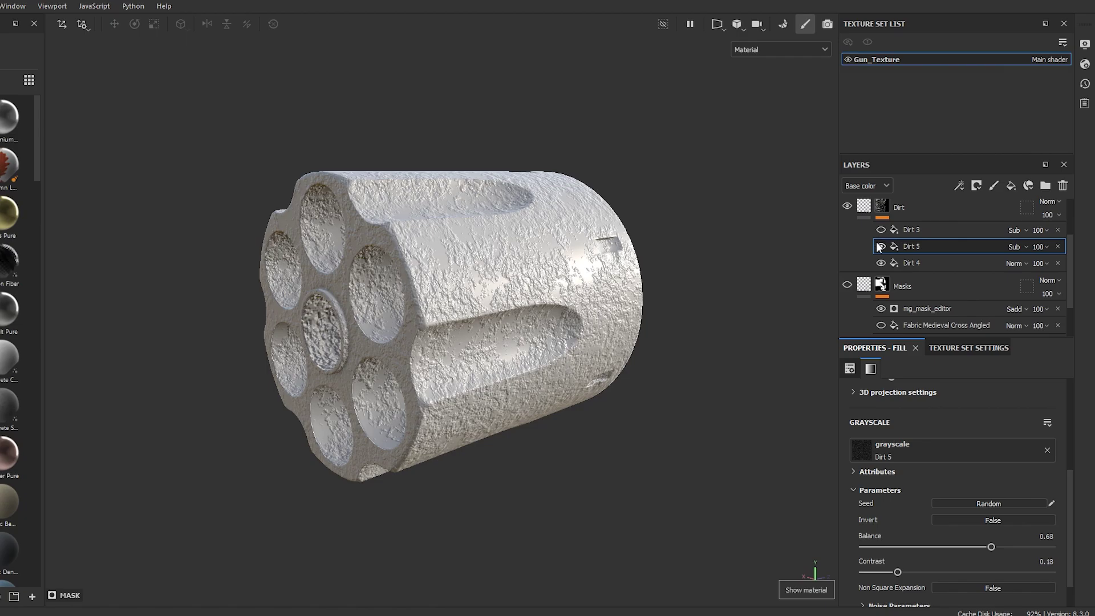
Toggle the visibility of the Dirt 5 fill in the Dirt layer's mask.
click(881, 247)
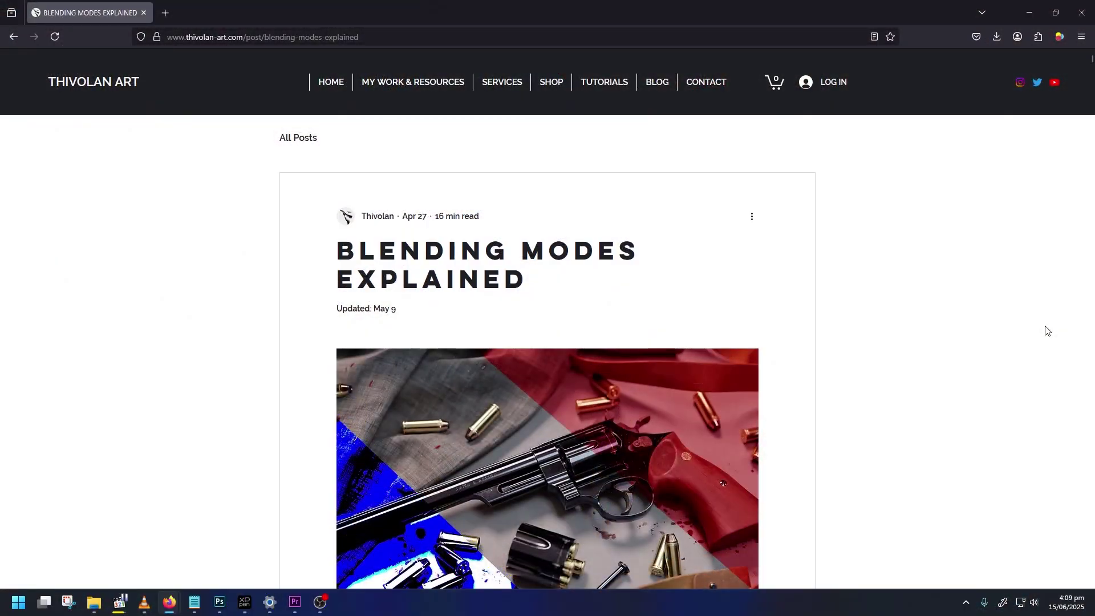
Switch to the browser and read the Blending Modes Explained article from its introduction through the start of the Normal Modes section.
scroll(1048, 331, down, 3)
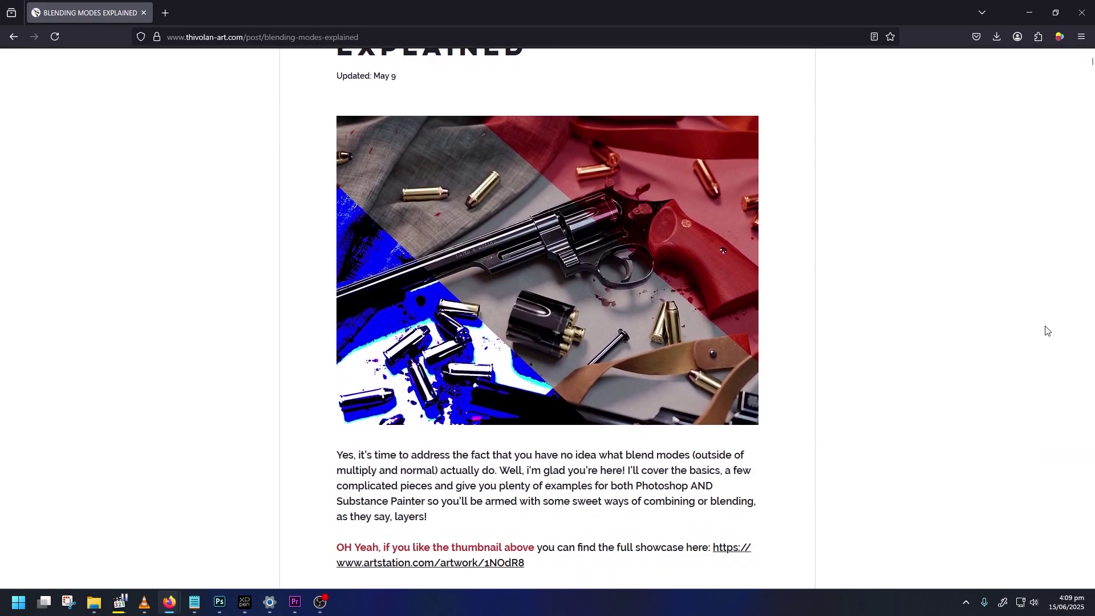
scroll(1047, 331, down, 4)
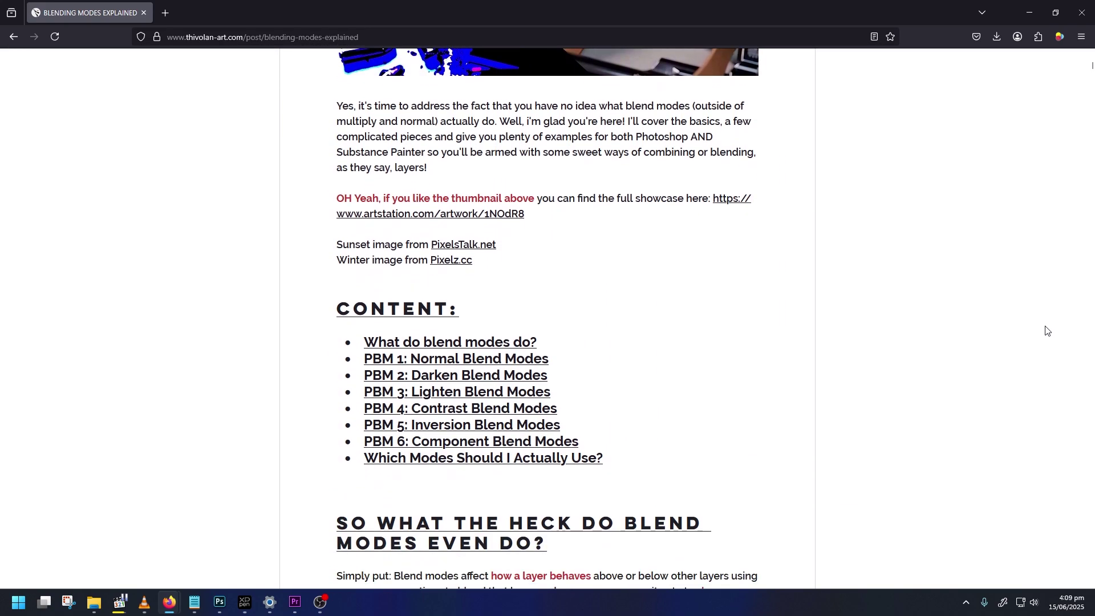
scroll(1047, 330, down, 1)
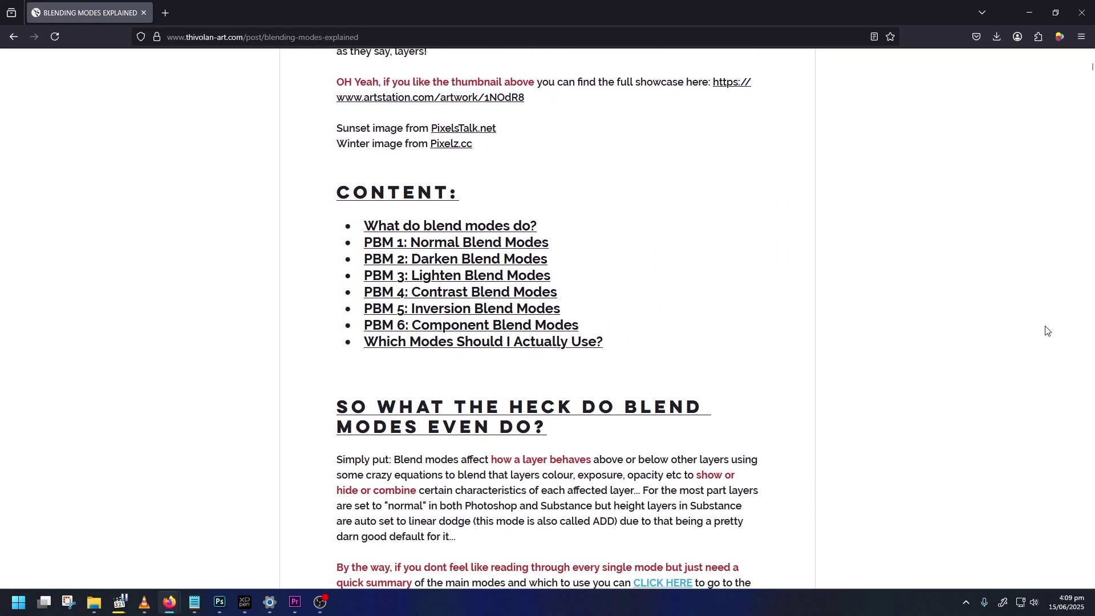
scroll(1048, 331, down, 5)
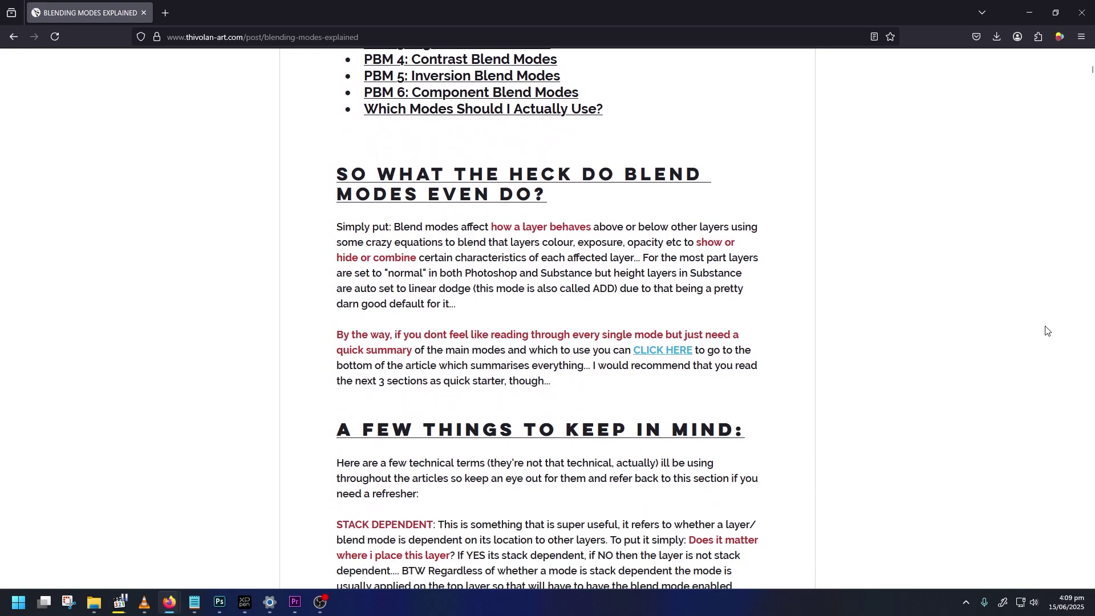
scroll(1047, 331, down, 5)
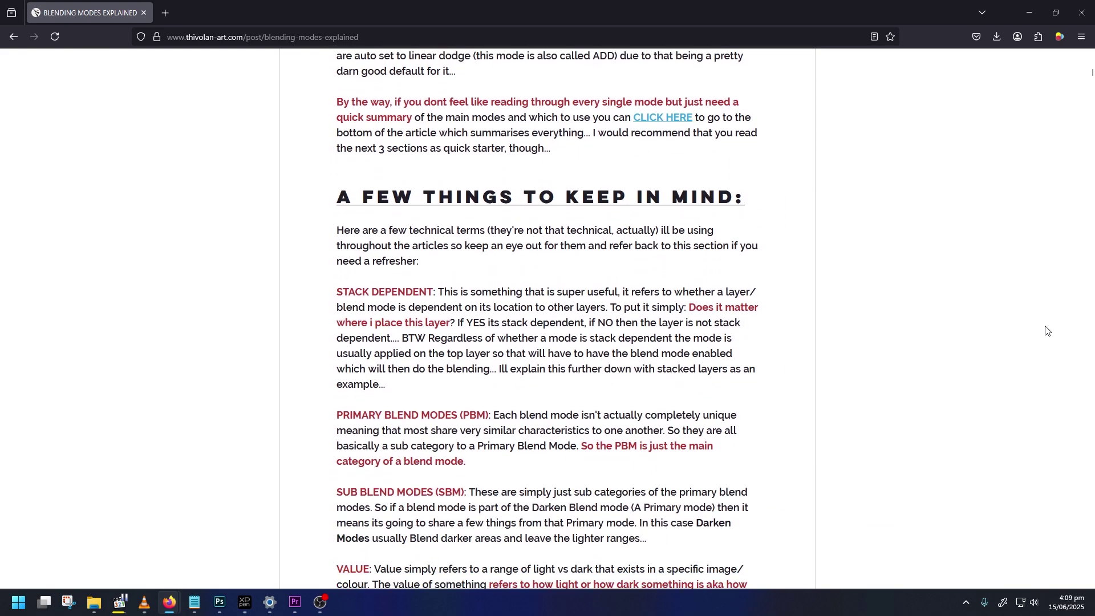
scroll(1048, 331, down, 5)
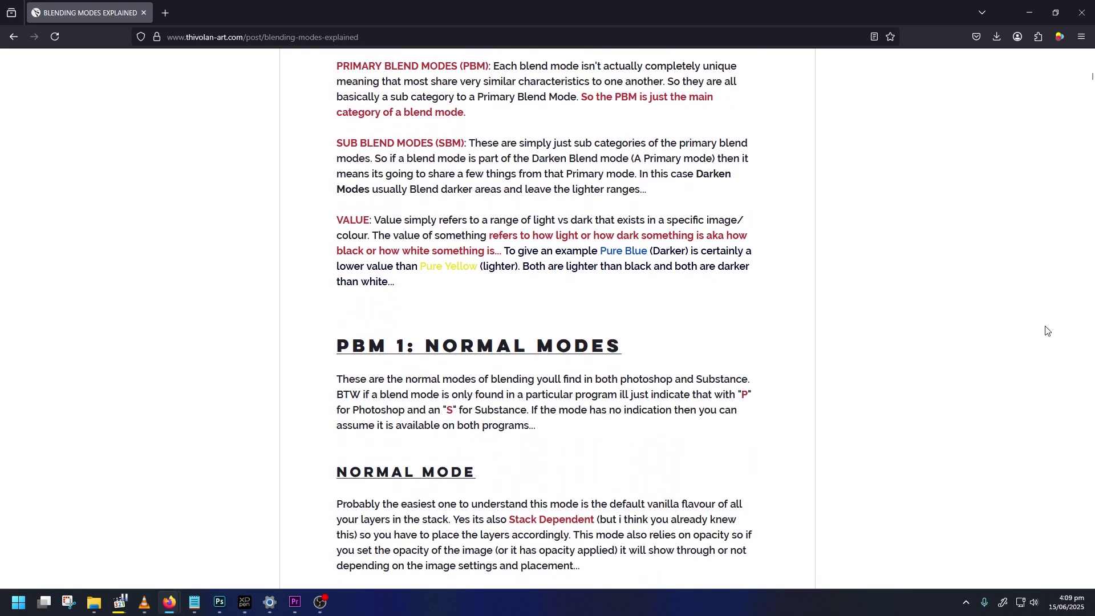
scroll(1048, 331, down, 5)
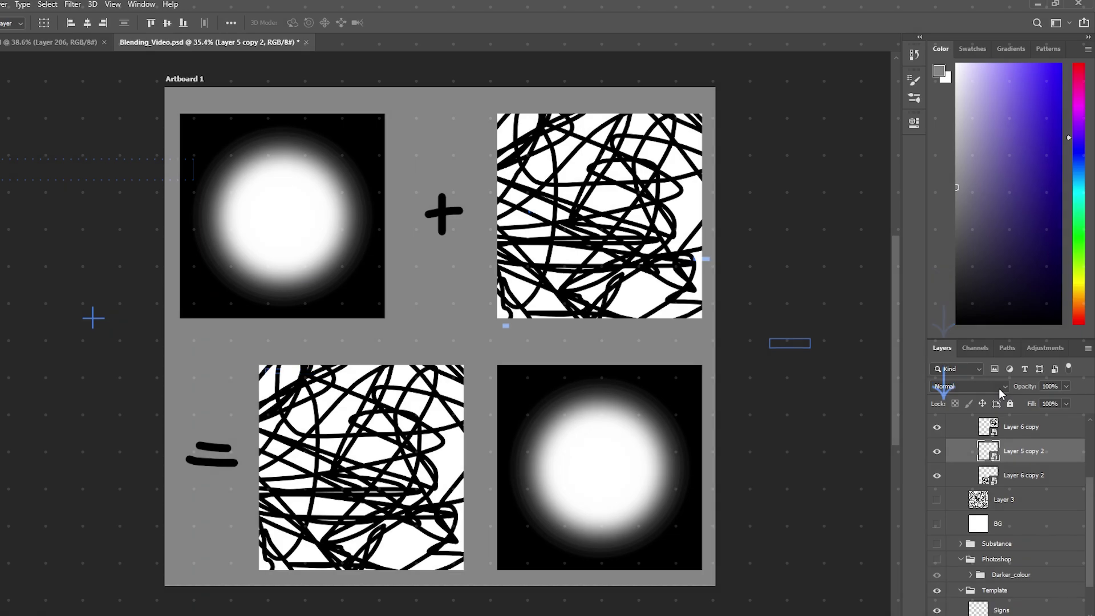
In Photoshop, set Layer 5 copy 2 to Darken and move its white glow square over the scribble square and back beside it.
click(1001, 388)
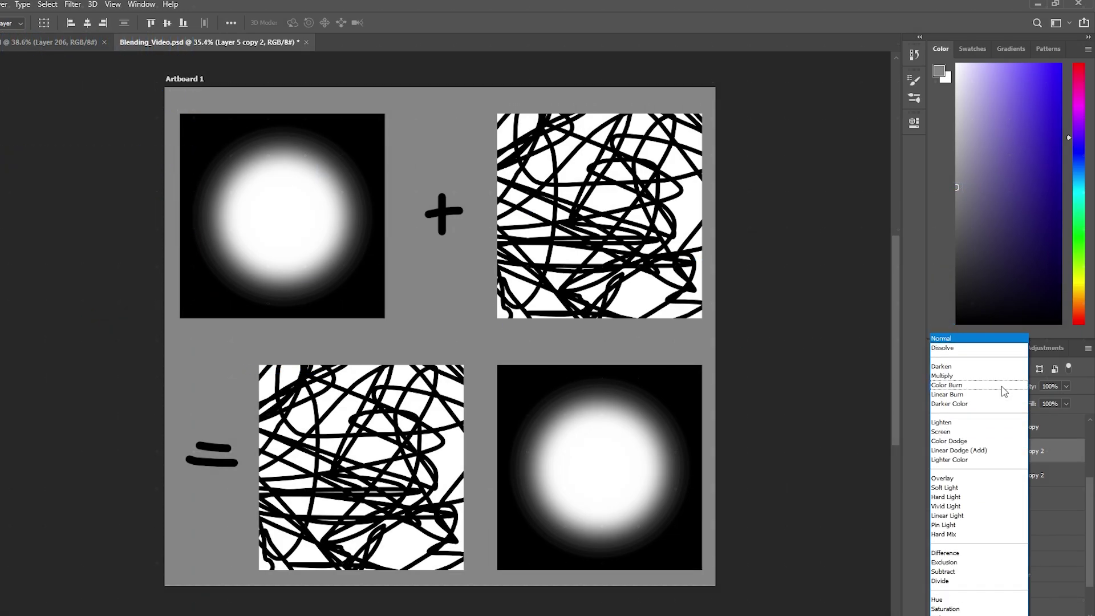
click(974, 372)
drag(631, 477, 388, 478)
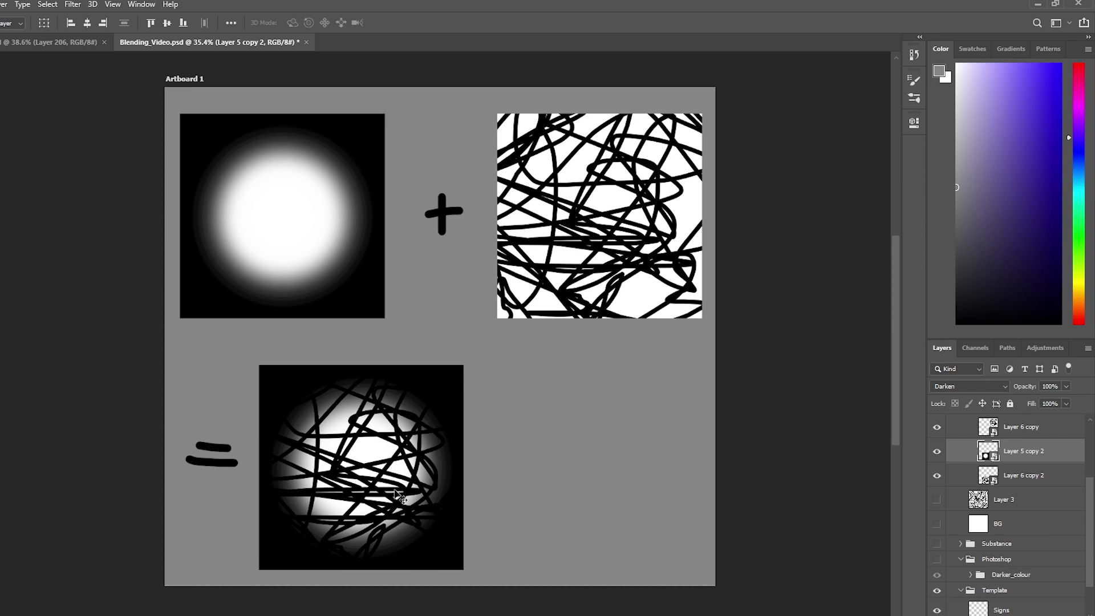
drag(397, 497, 636, 496)
Set Layer 5 copy 2 to Lighten and move the glow square over the lower scribble square and back beside it.
click(969, 386)
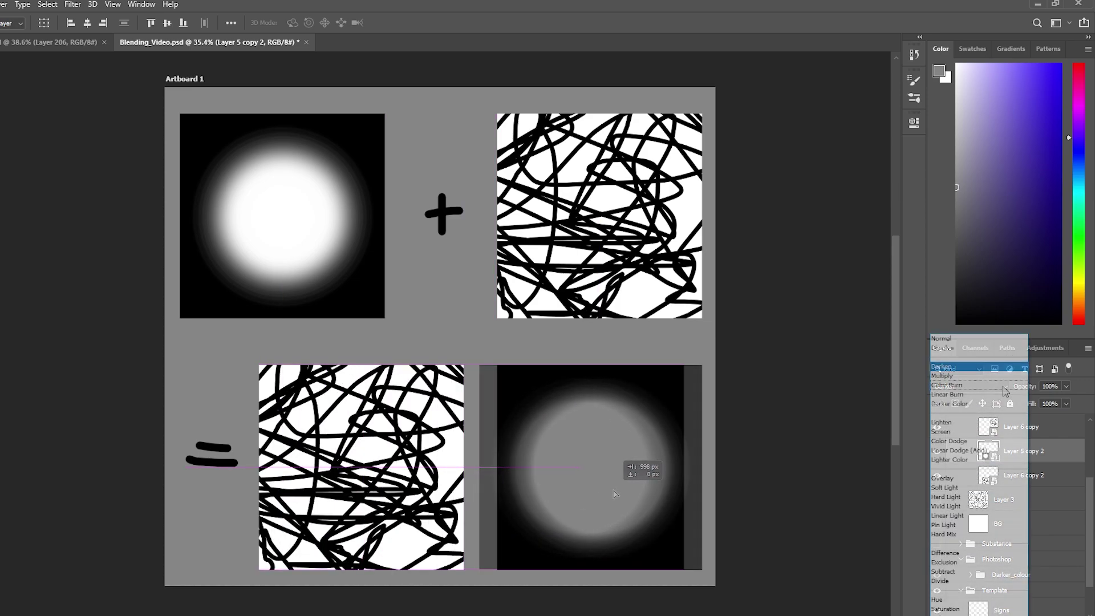
click(942, 422)
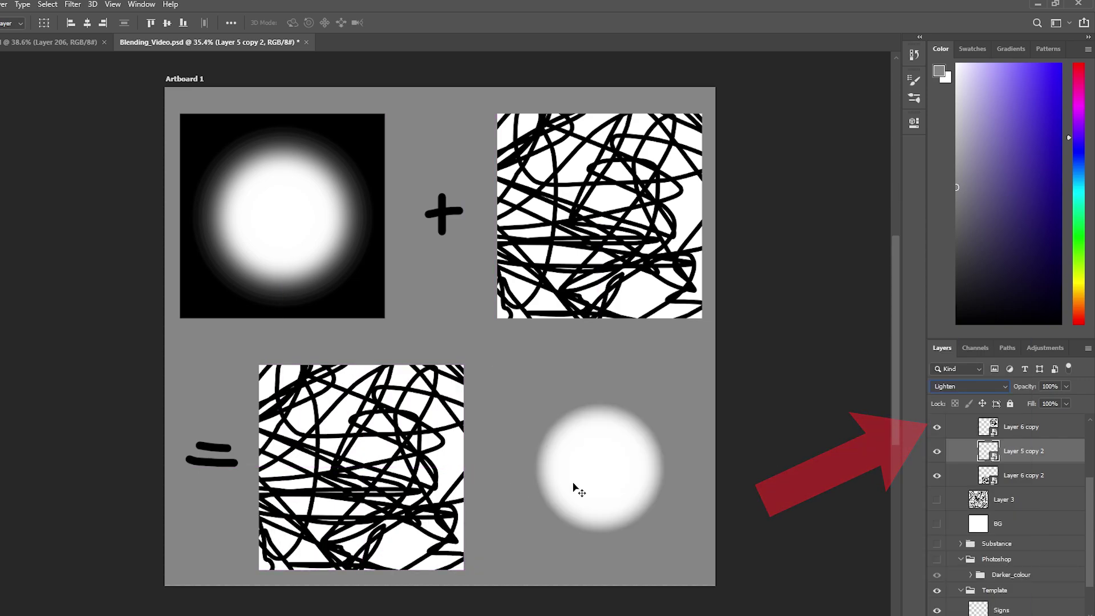
drag(608, 482, 374, 483)
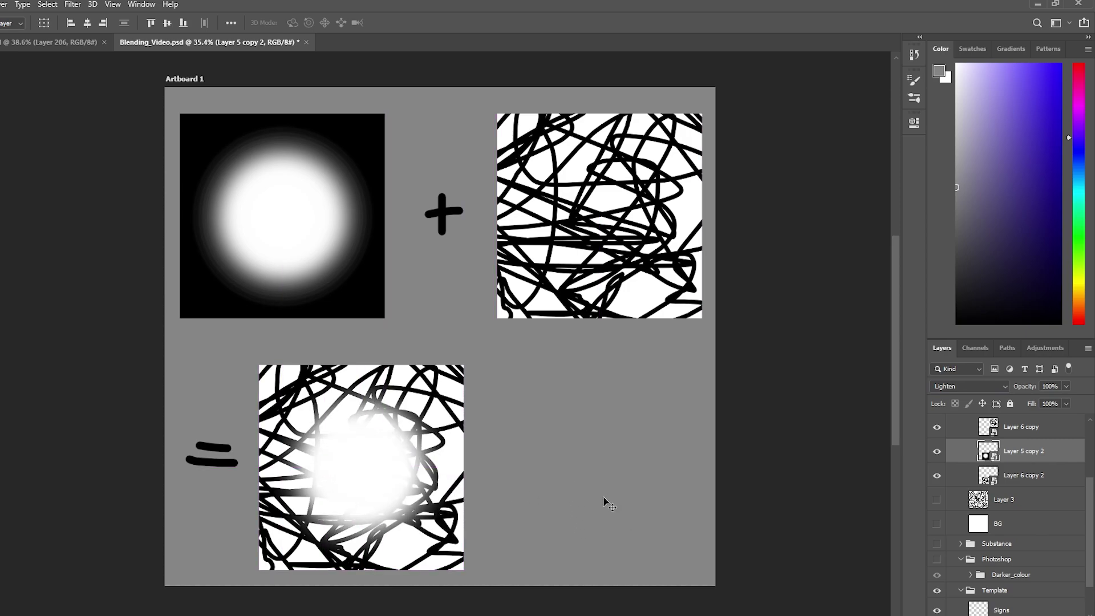
drag(367, 487, 605, 487)
click(992, 387)
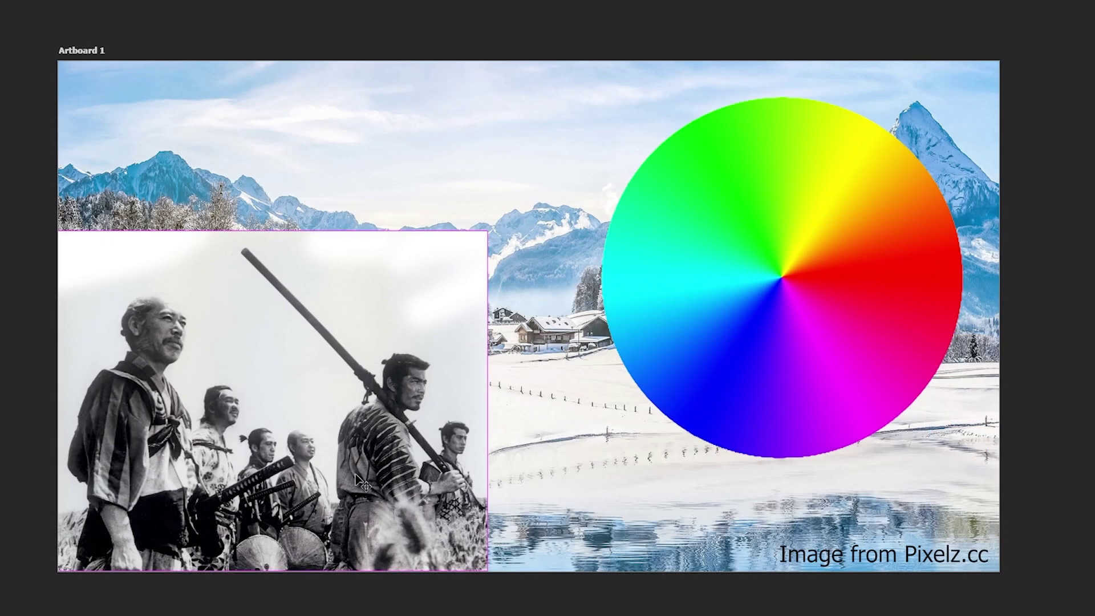
Try moving the samurai photo and the colour wheel over the winter landscape, undoing each move.
drag(356, 476, 357, 448)
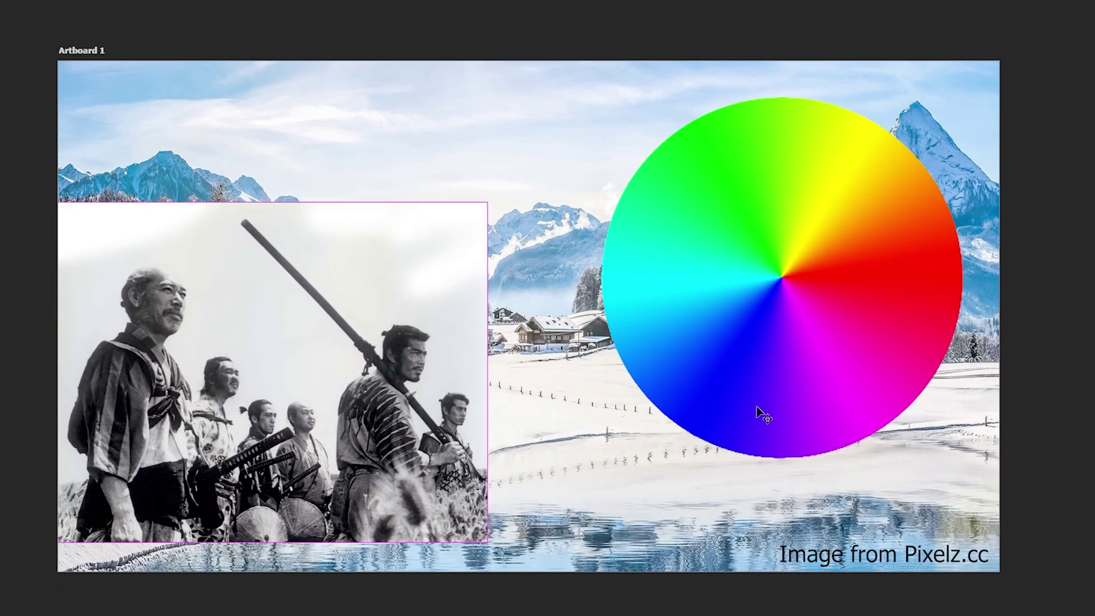
key(ctrl+z)
drag(747, 382, 772, 384)
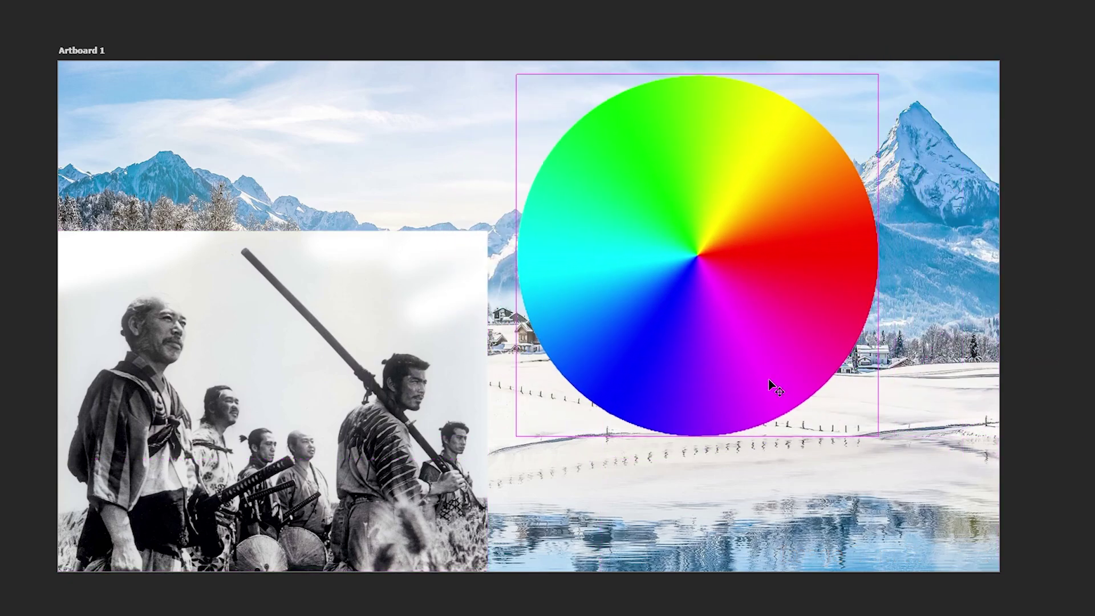
key(ctrl+z)
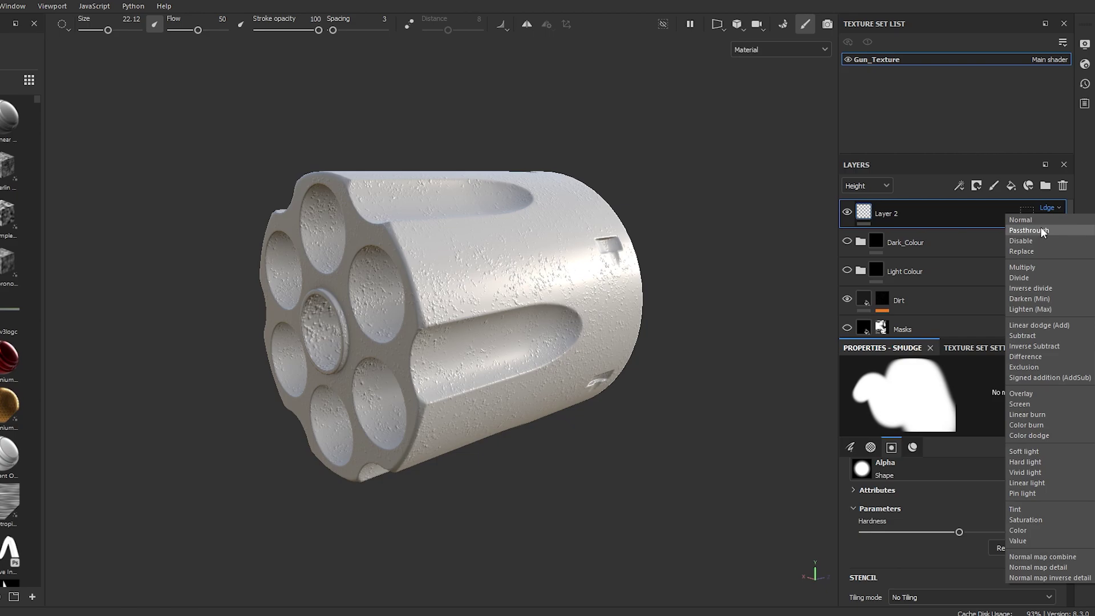
In Substance 3D Painter, set Layer 2's height blending to Passthrough and smudge the height detail on the cylinder's outer surface.
click(1049, 226)
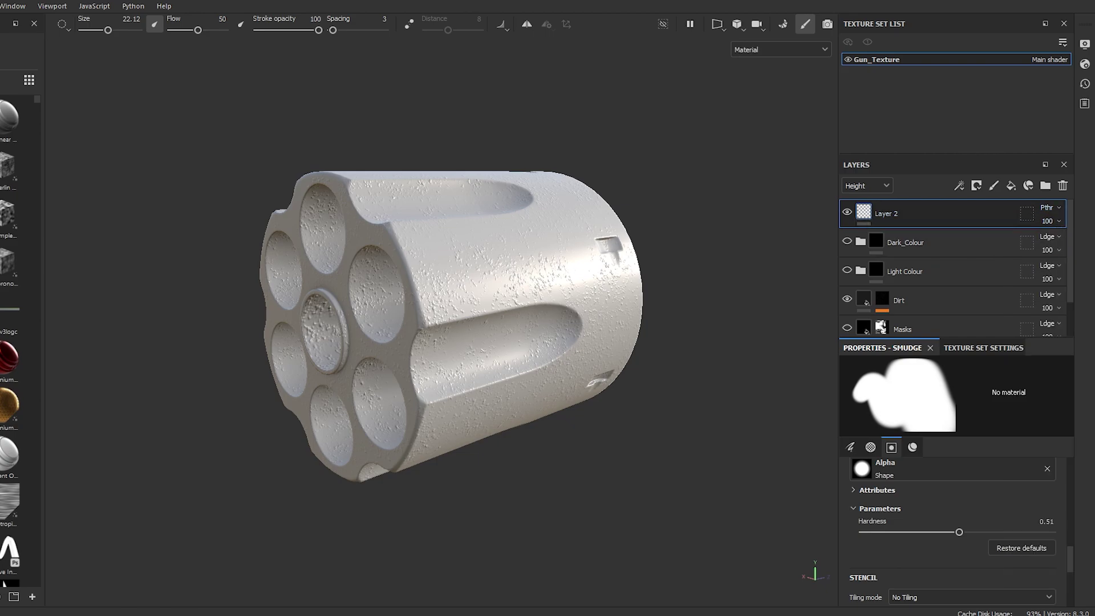
mouse_move(456, 259)
mouse_down()
mouse_move(453, 293)
mouse_move(502, 263)
mouse_move(538, 287)
mouse_move(421, 270)
mouse_up()
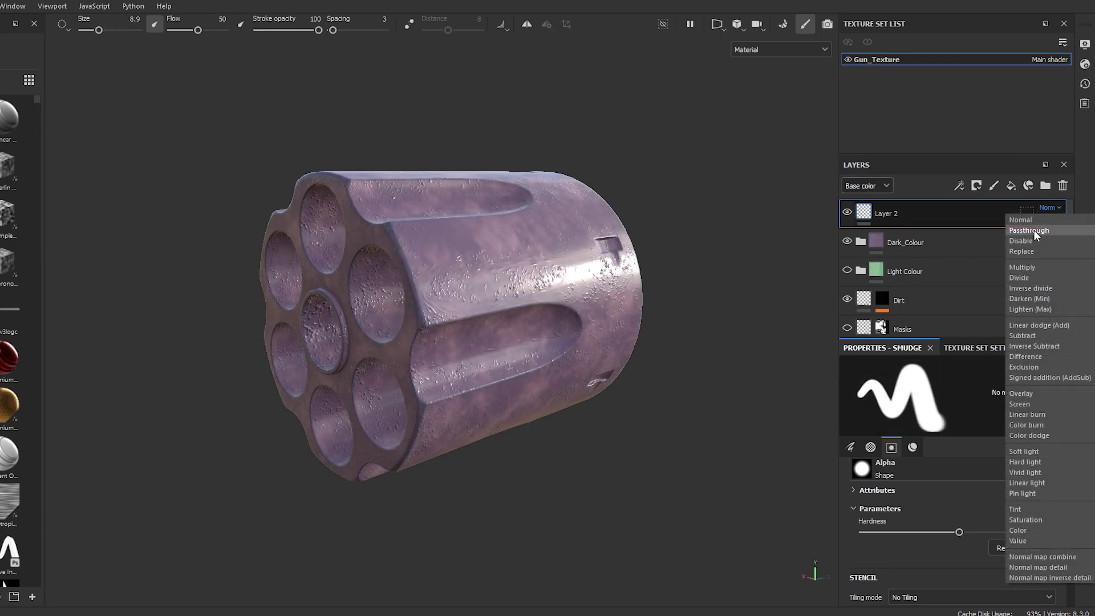
Set Layer 2's base color blending to Passthrough and smudge the purple surface along the cylinder's side and front edge.
click(1034, 230)
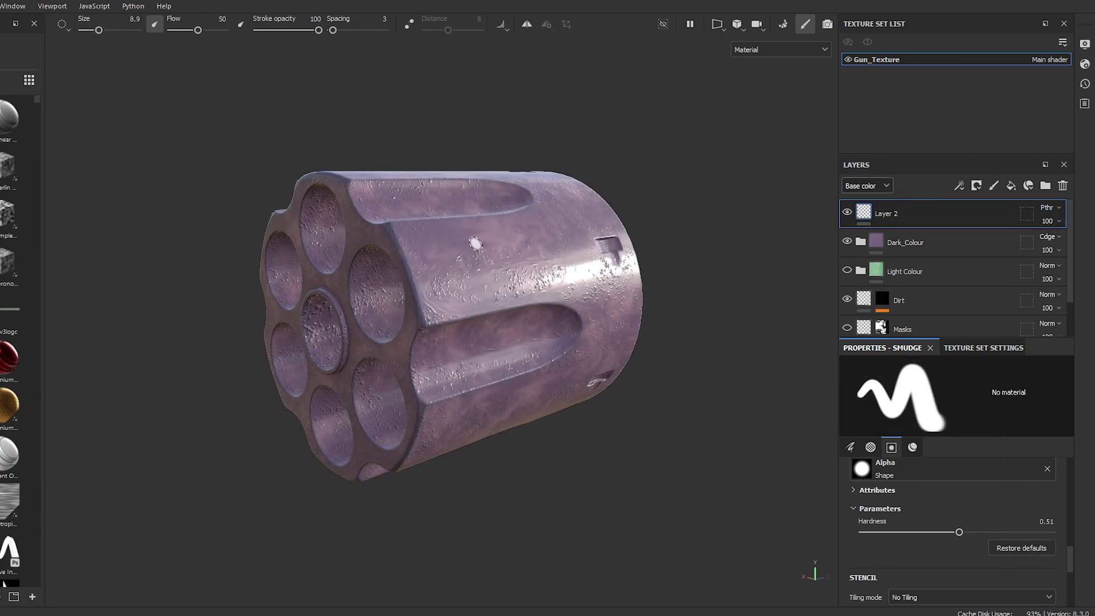
mouse_move(562, 281)
mouse_down()
mouse_move(468, 288)
mouse_move(572, 274)
mouse_up()
drag(421, 357, 410, 406)
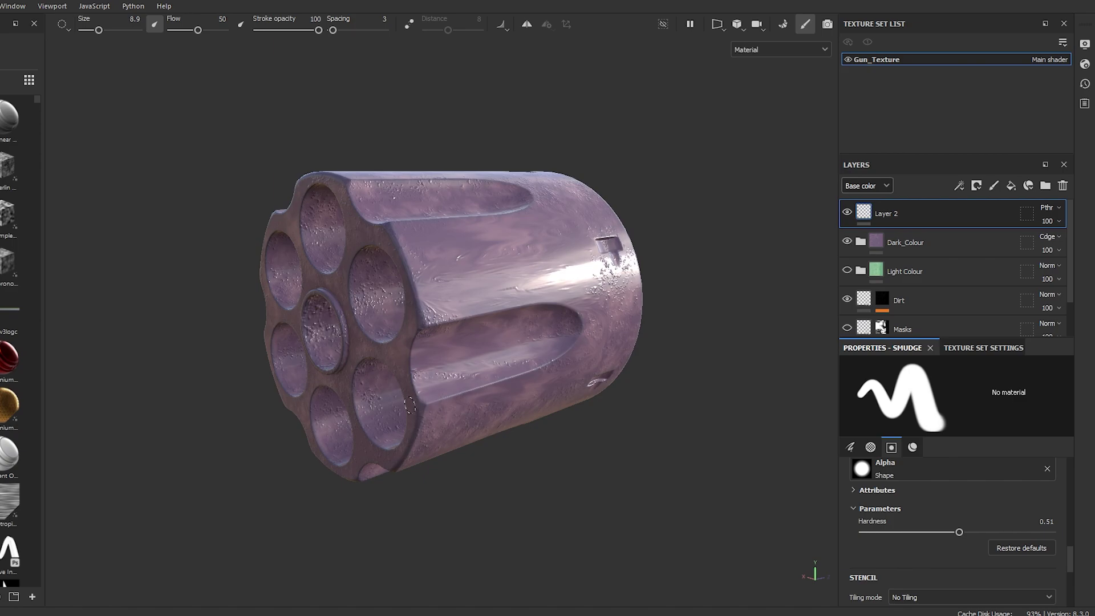
drag(575, 290, 585, 250)
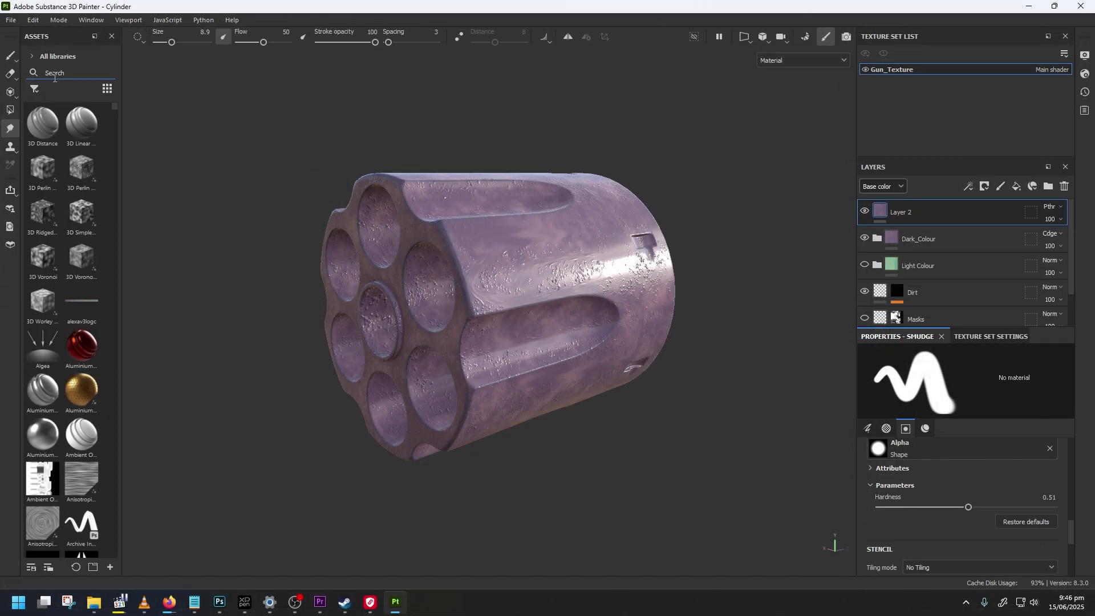
Search the assets for "sharpen" and apply the Sharpen filter to Layer 2.
text(sharpen)
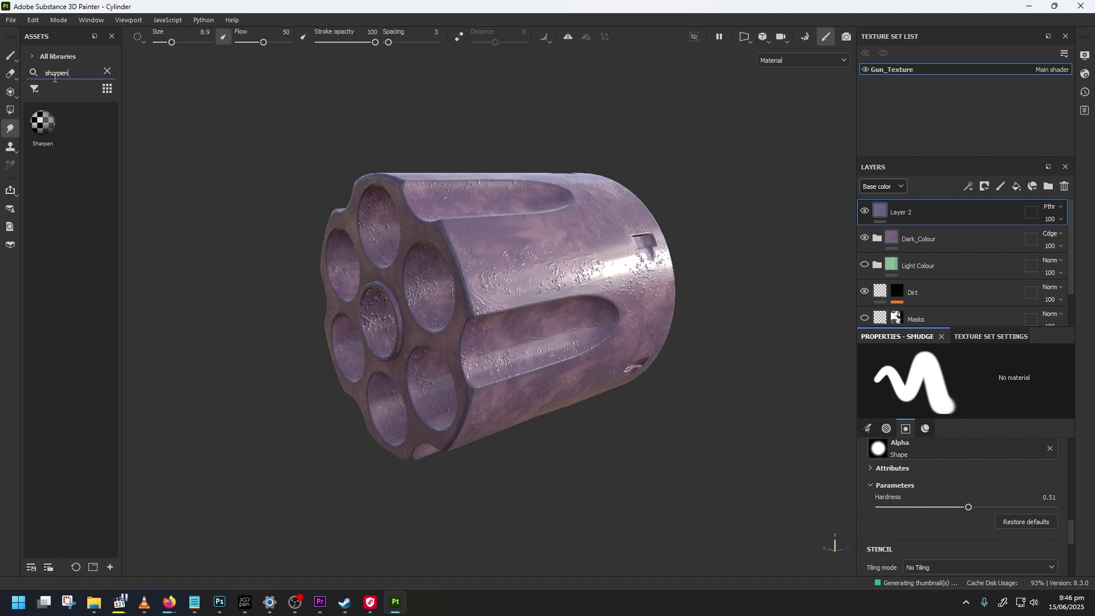
drag(43, 122, 928, 200)
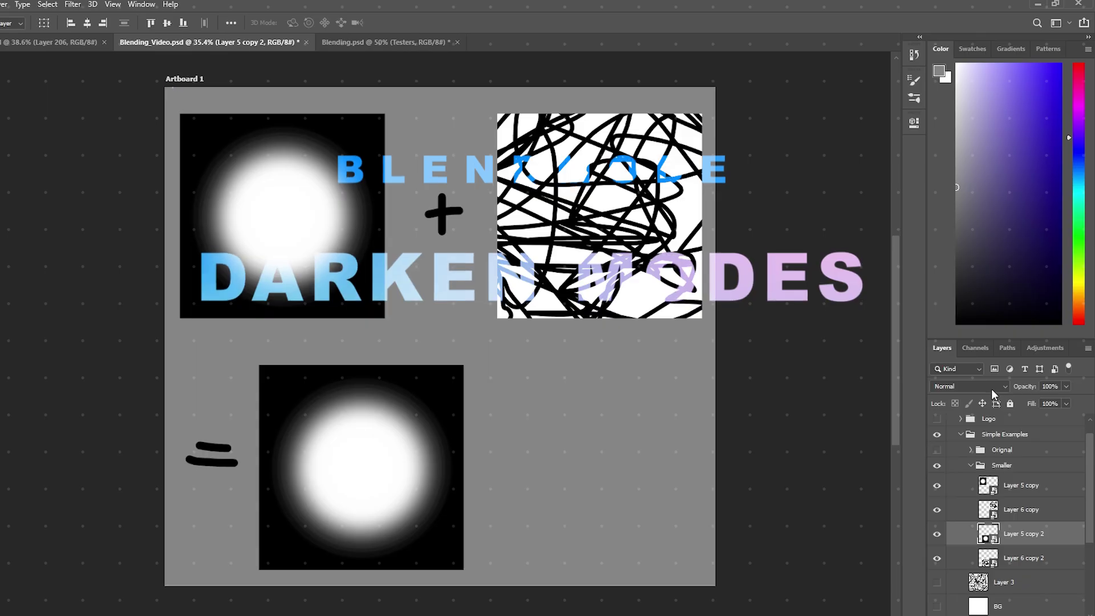
Switch to Photoshop and set Layer 5 copy 2 in Blending_Video.psd to the Multiply blend mode.
click(992, 393)
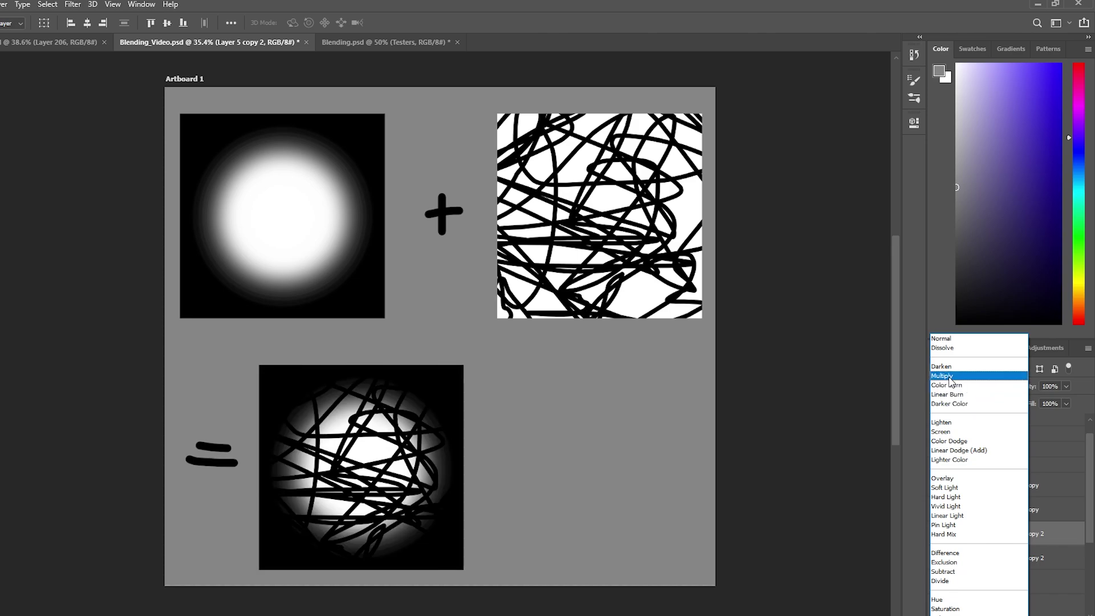
click(968, 376)
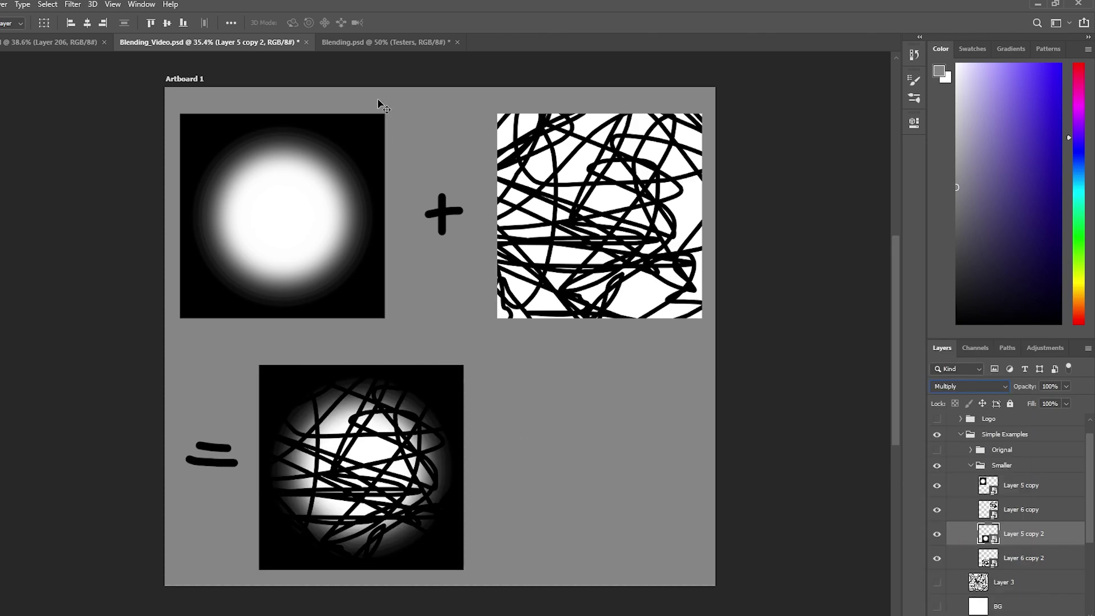
In Blending.psd, show the Testers group over the winter landscape and set its blend mode to Multiply.
click(401, 41)
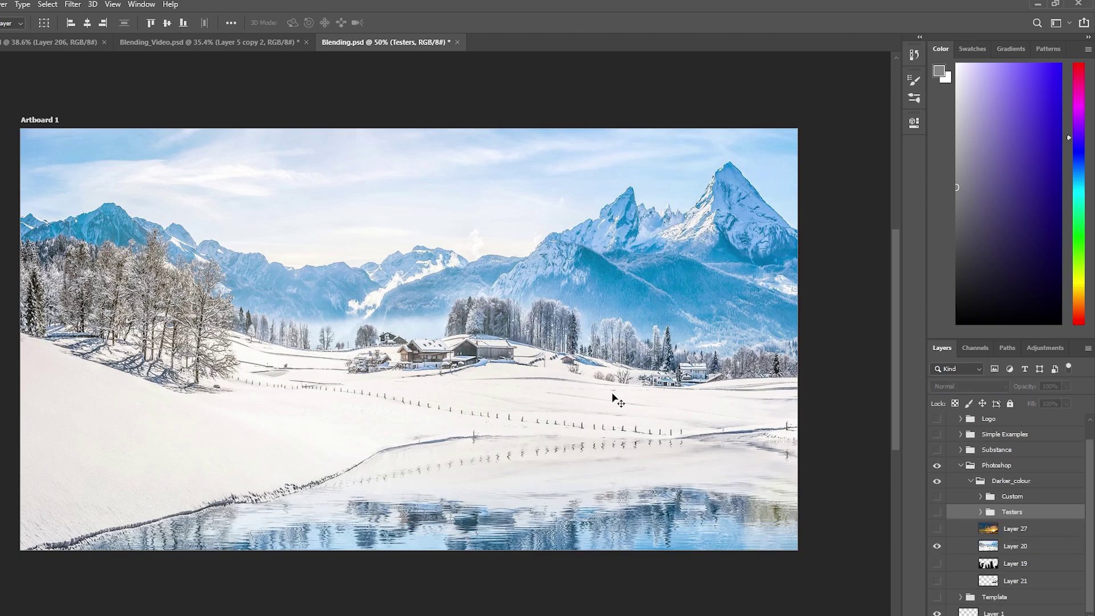
click(937, 514)
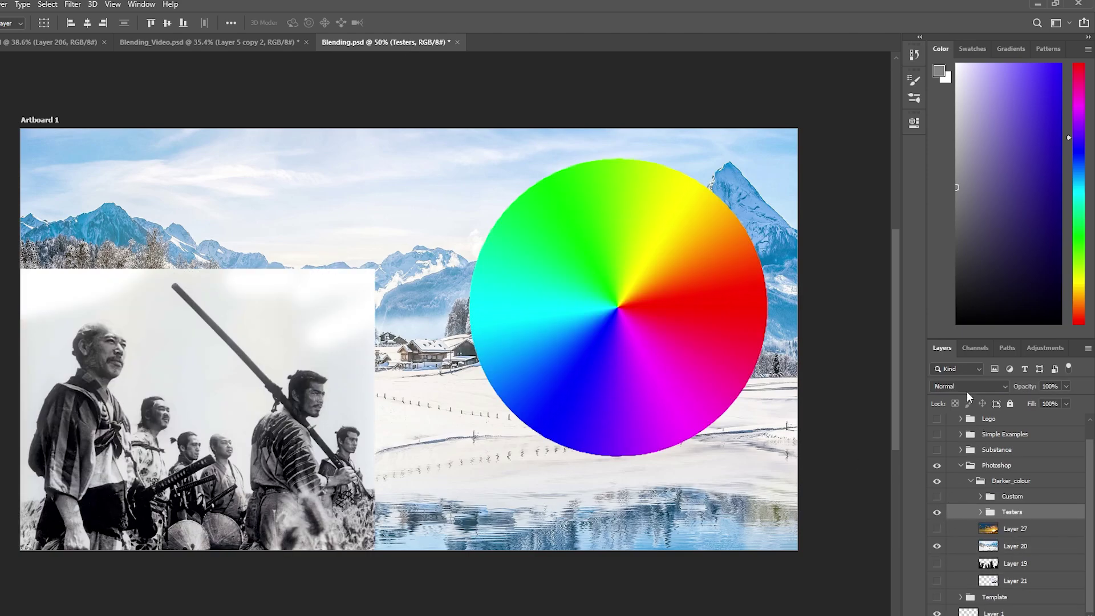
click(967, 391)
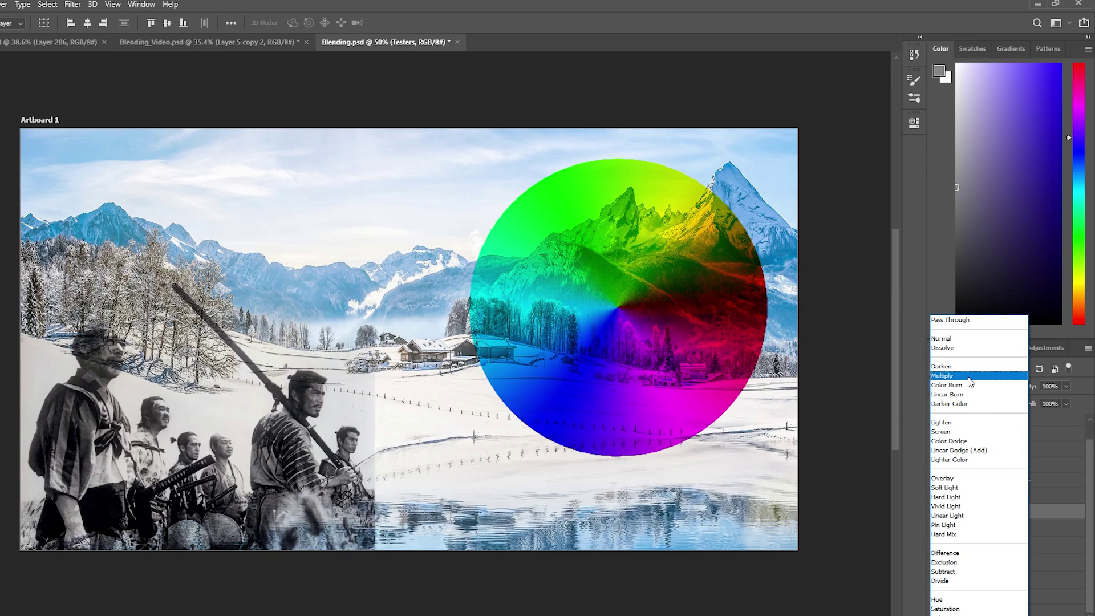
click(963, 377)
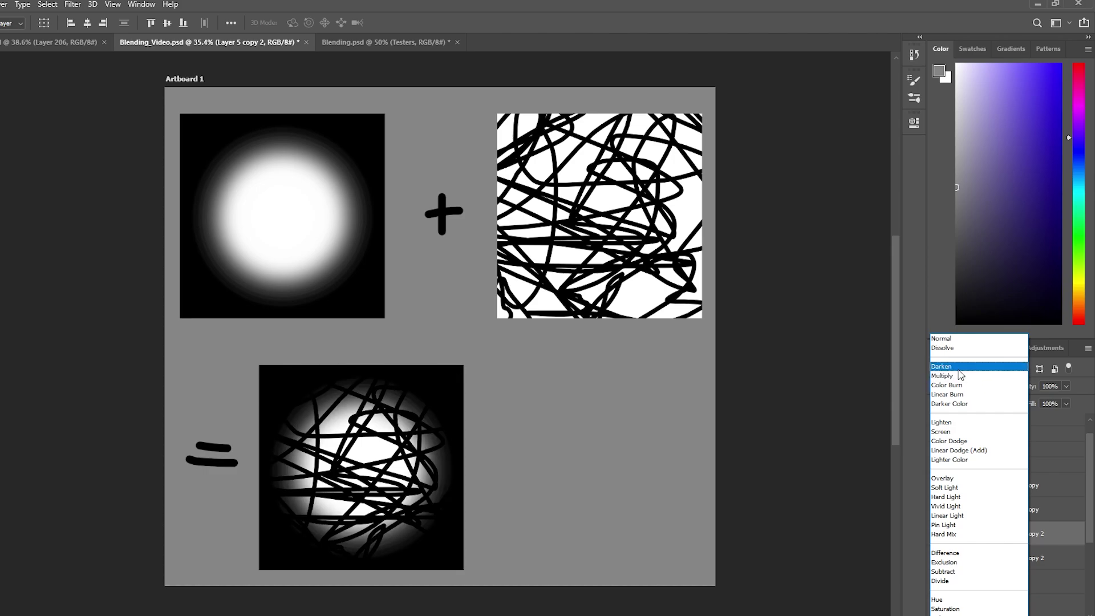
Set Layer 5 copy 2 in Blending_Video.psd to Darken and the Testers group in Blending.psd to Linear Burn.
click(959, 367)
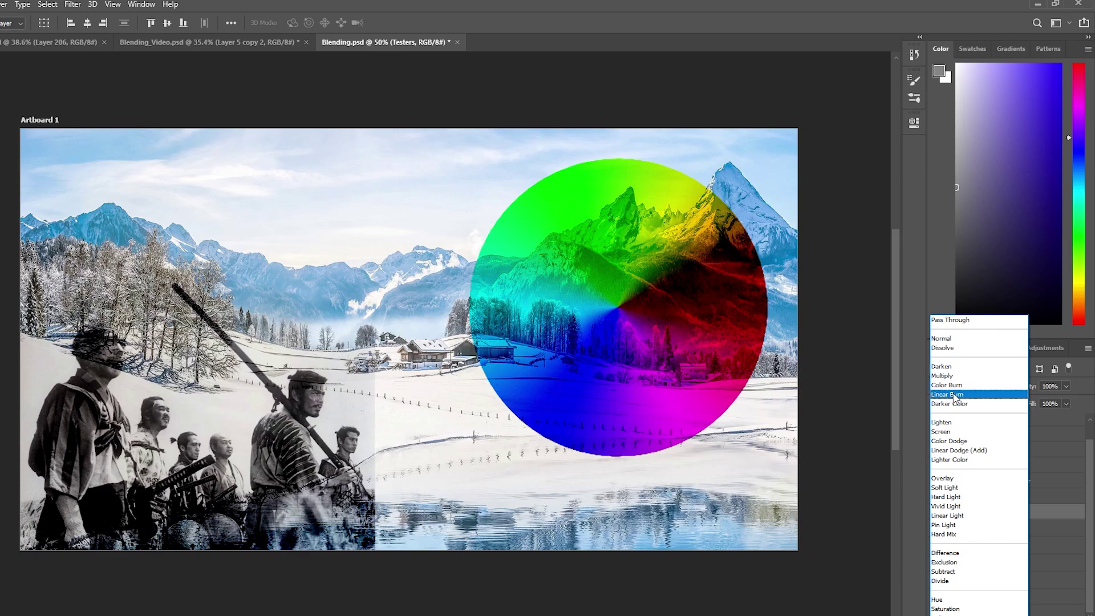
click(956, 395)
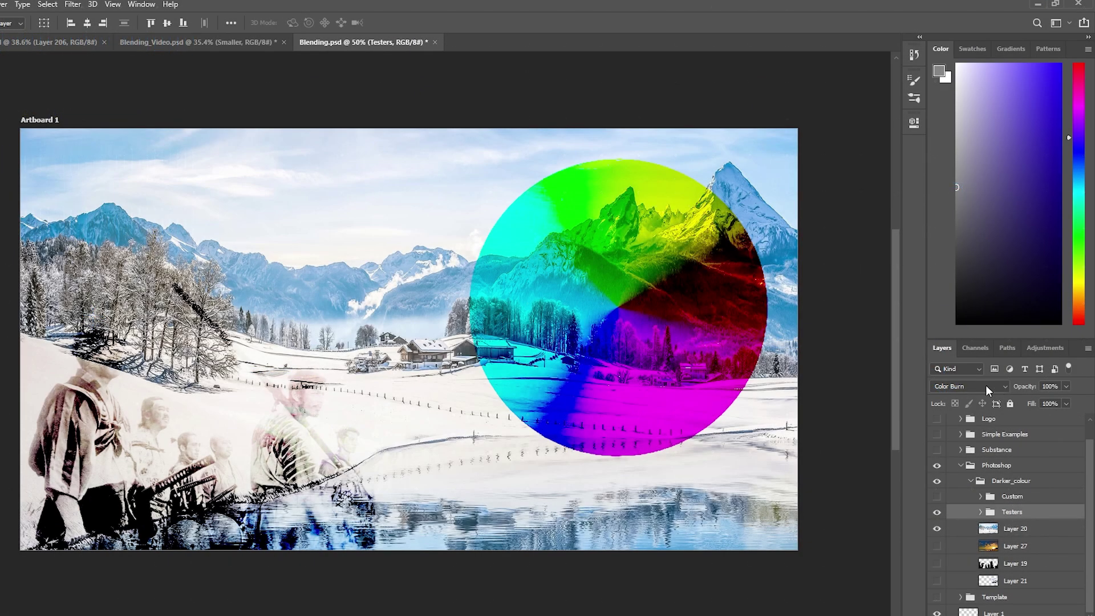
Change the Testers group from Color Burn to the Multiply blend mode.
drag(1019, 530, 1026, 507)
click(1012, 530)
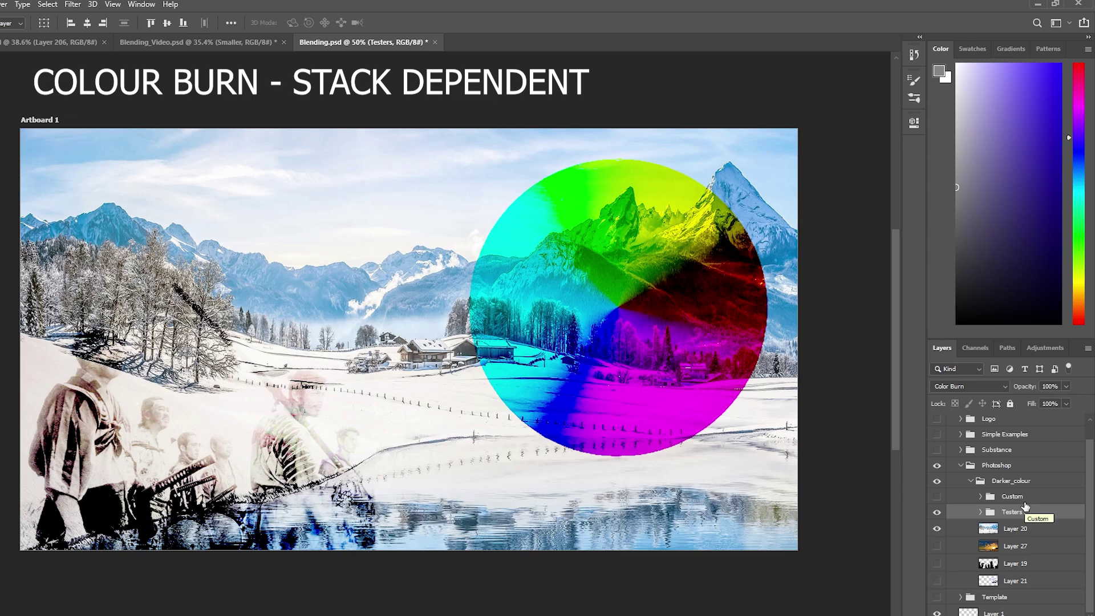
click(970, 387)
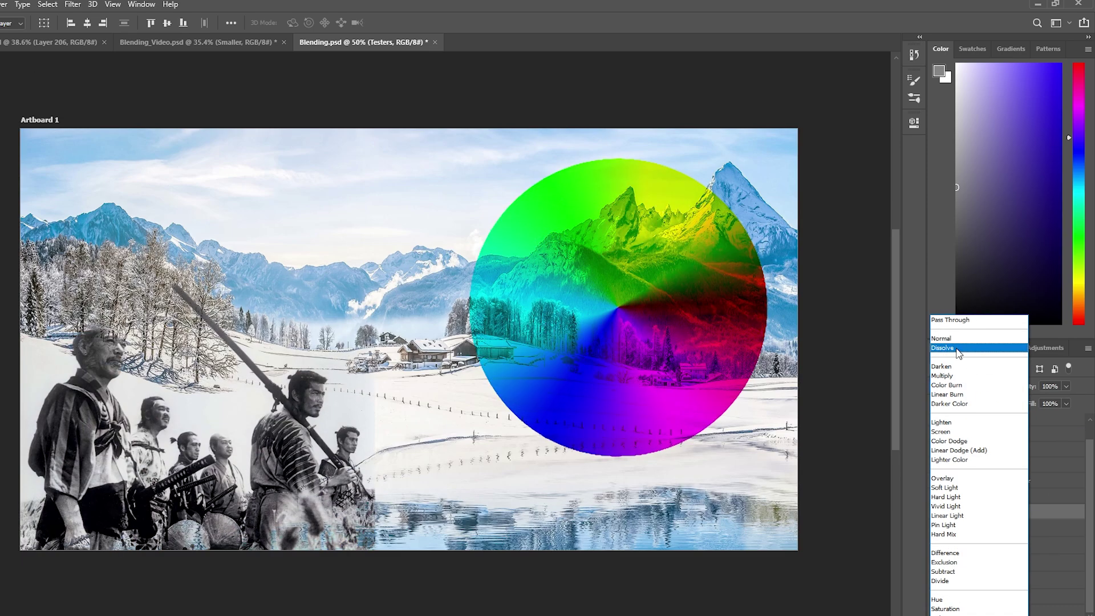
click(960, 376)
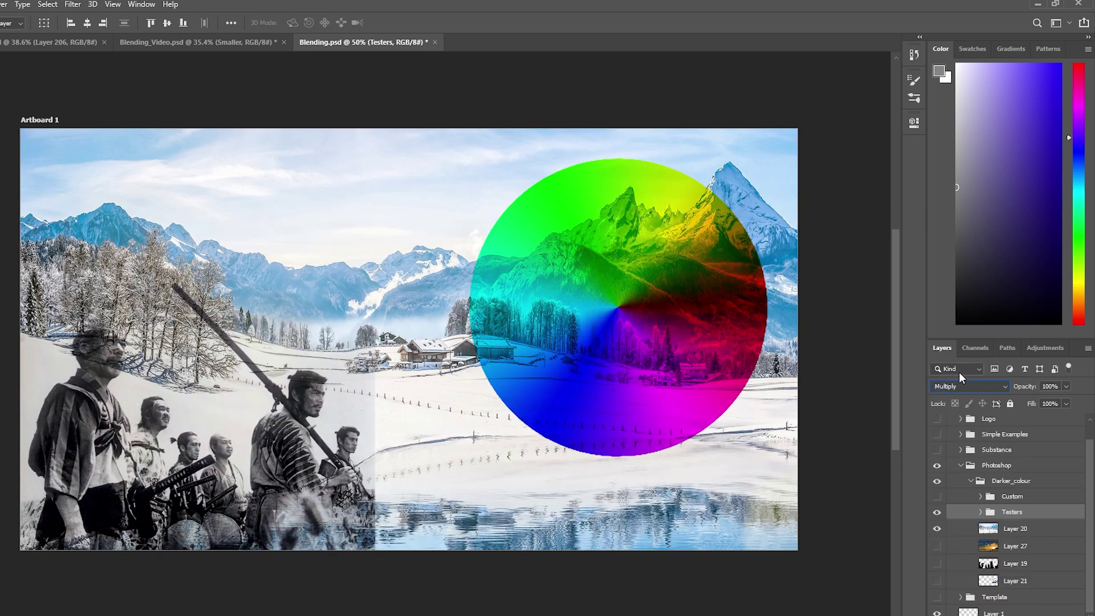
Try another blend mode on Layer 20 in Blending.psd and move the layer above the Testers group.
click(1014, 528)
click(997, 387)
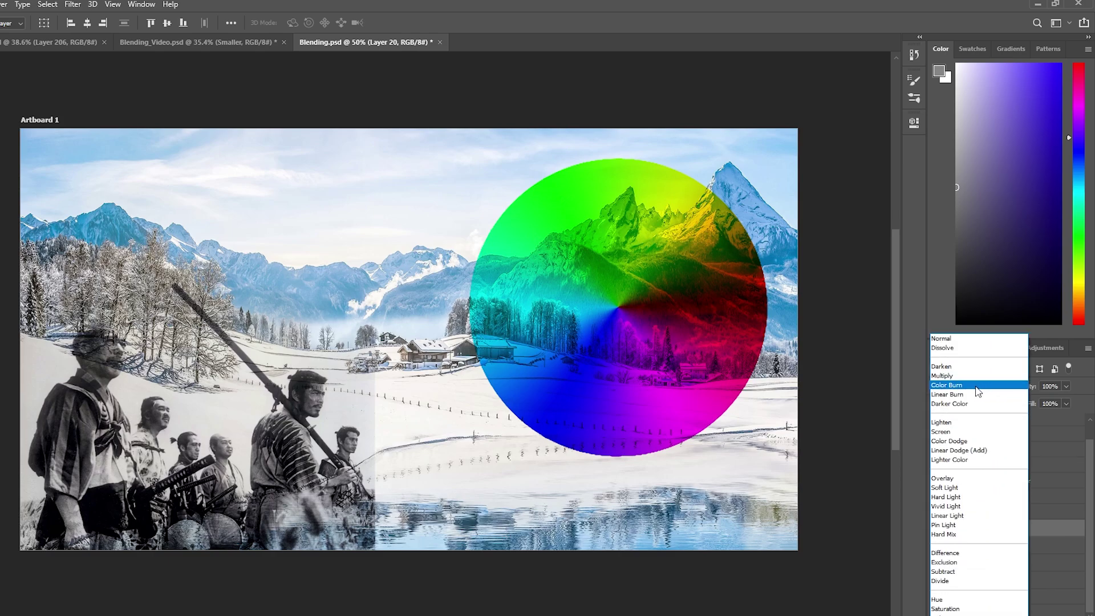
click(970, 383)
mouse_move(1020, 532)
mouse_down()
mouse_move(1022, 508)
mouse_move(1016, 531)
mouse_move(1032, 510)
mouse_move(1021, 529)
mouse_move(1024, 507)
mouse_move(989, 520)
mouse_move(1021, 509)
mouse_up()
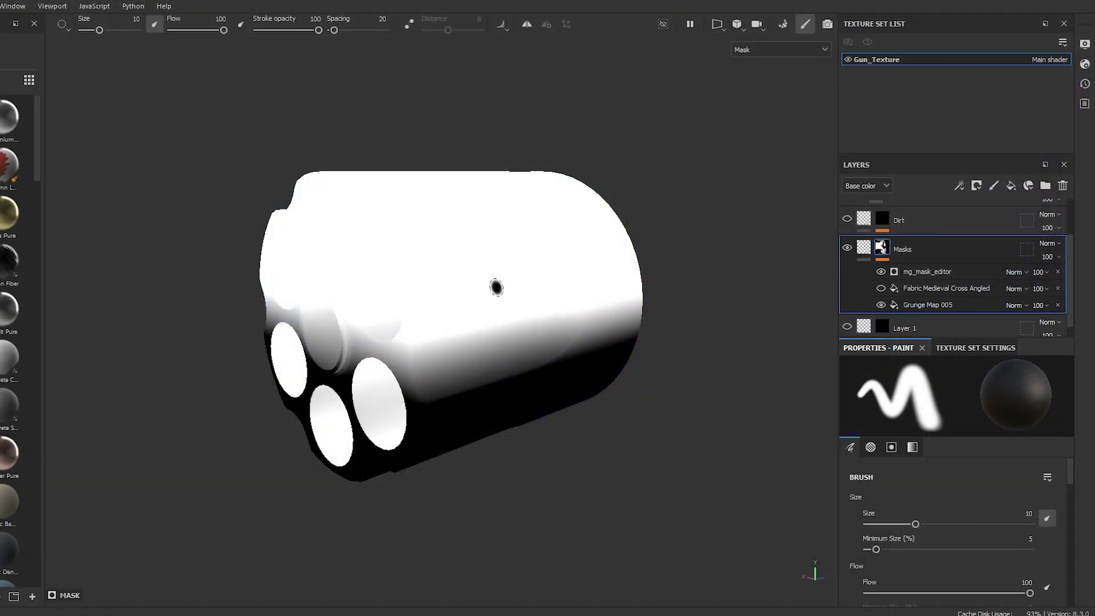
Switch to Substance 3D Painter, hide and reshow mg_mask_editor, set it to Multiply, and show the material.
click(882, 273)
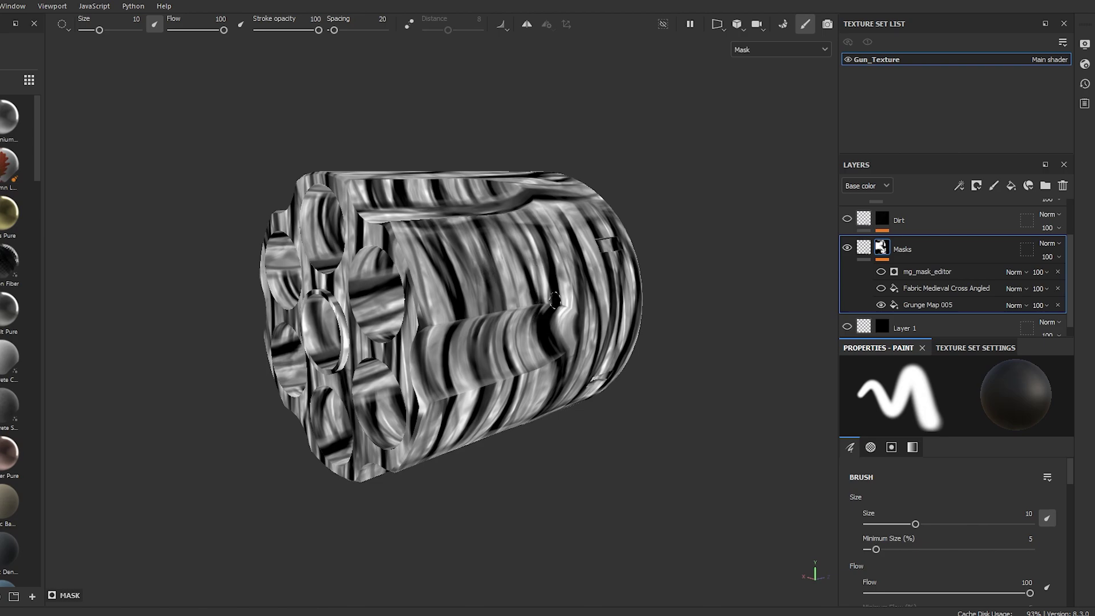
click(882, 272)
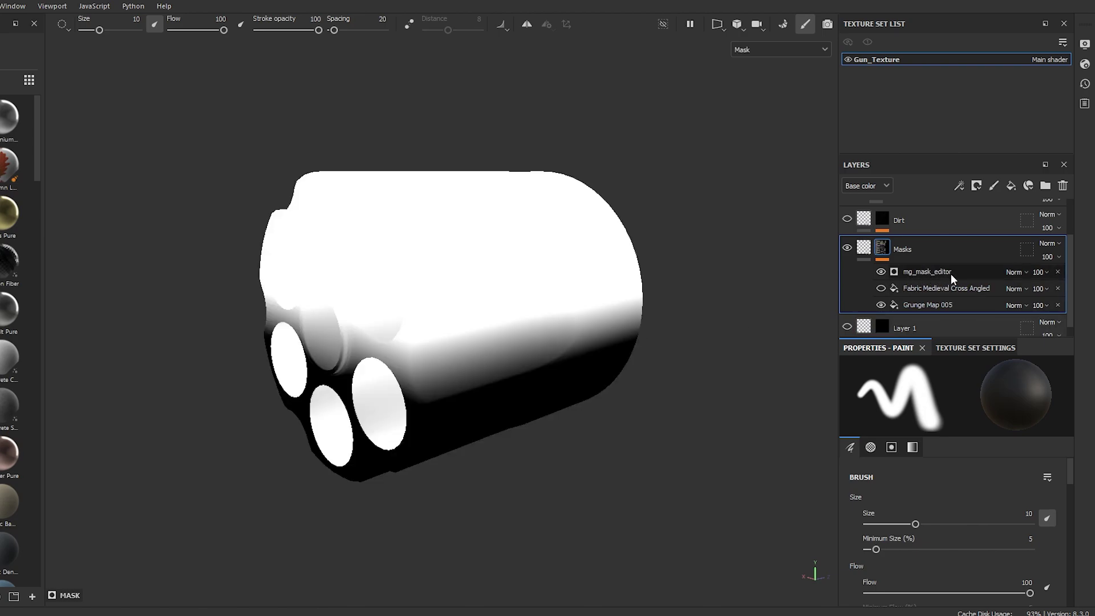
click(1026, 271)
click(1027, 41)
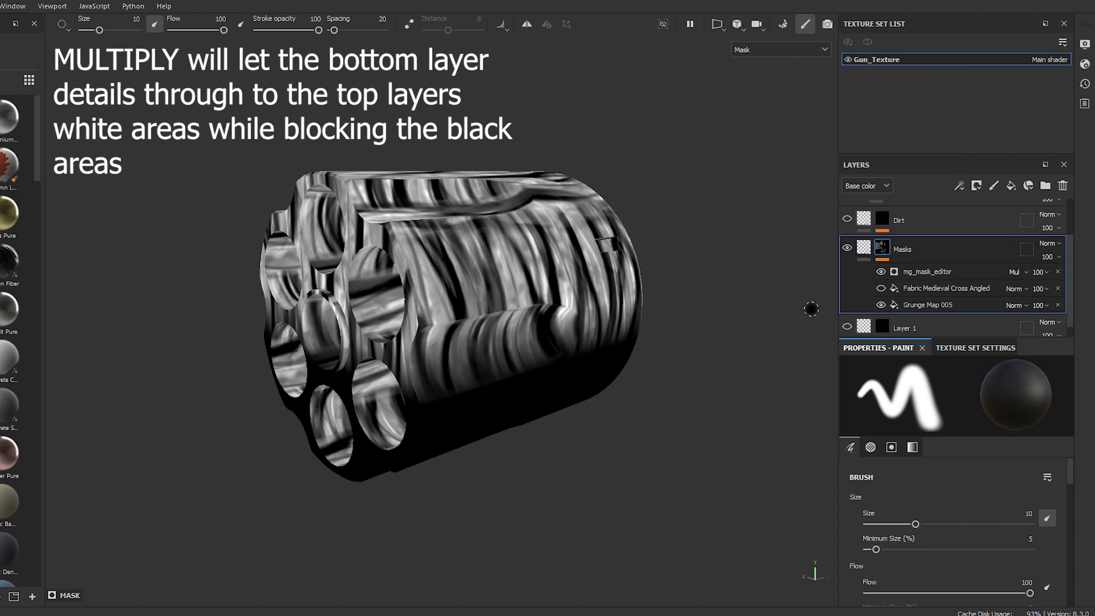
key(m)
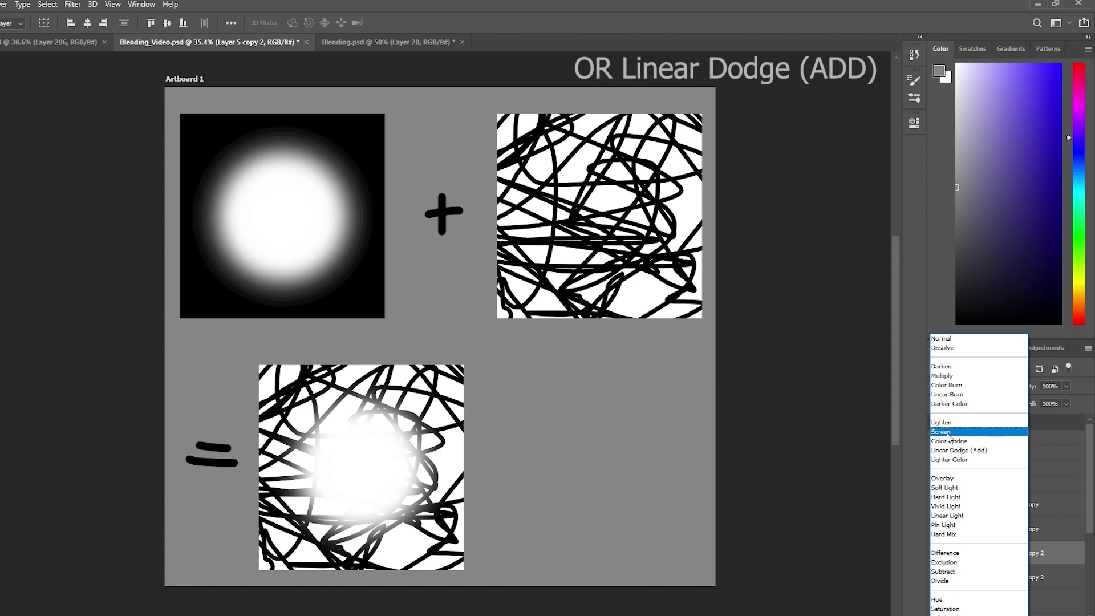
Switch to Blending_Video.psd in Photoshop, try Screen on Layer 5 copy 2, and change it to Linear Dodge (Add).
click(960, 435)
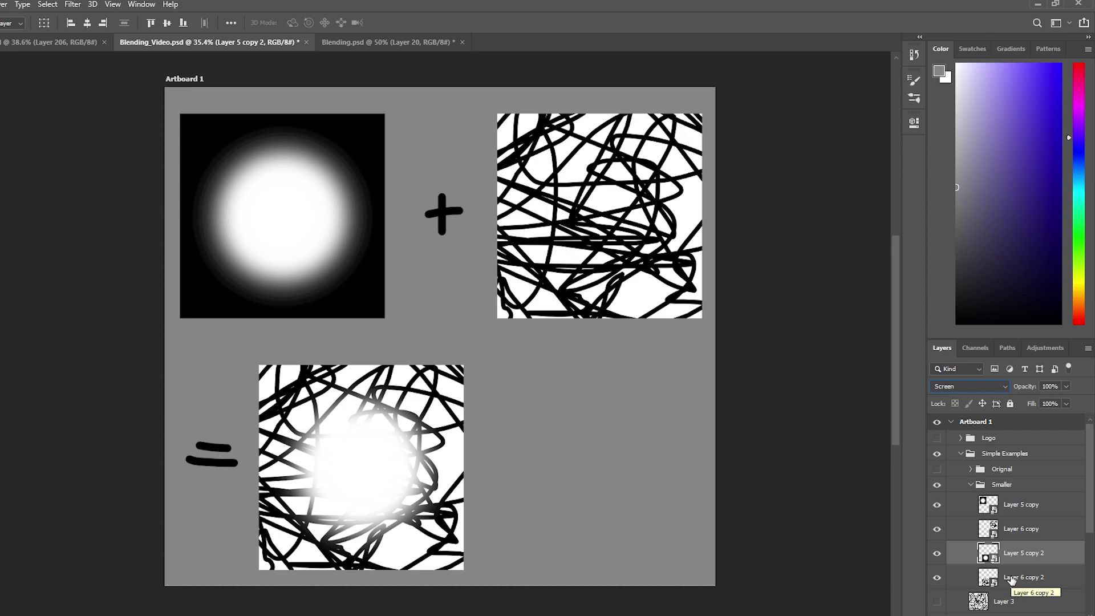
click(981, 386)
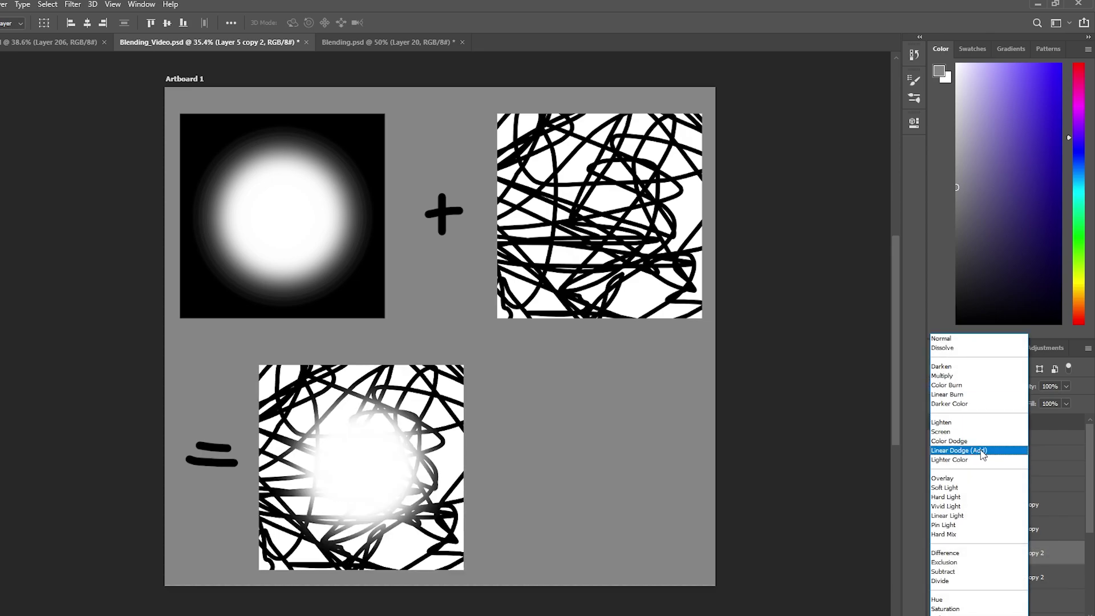
click(966, 460)
click(975, 386)
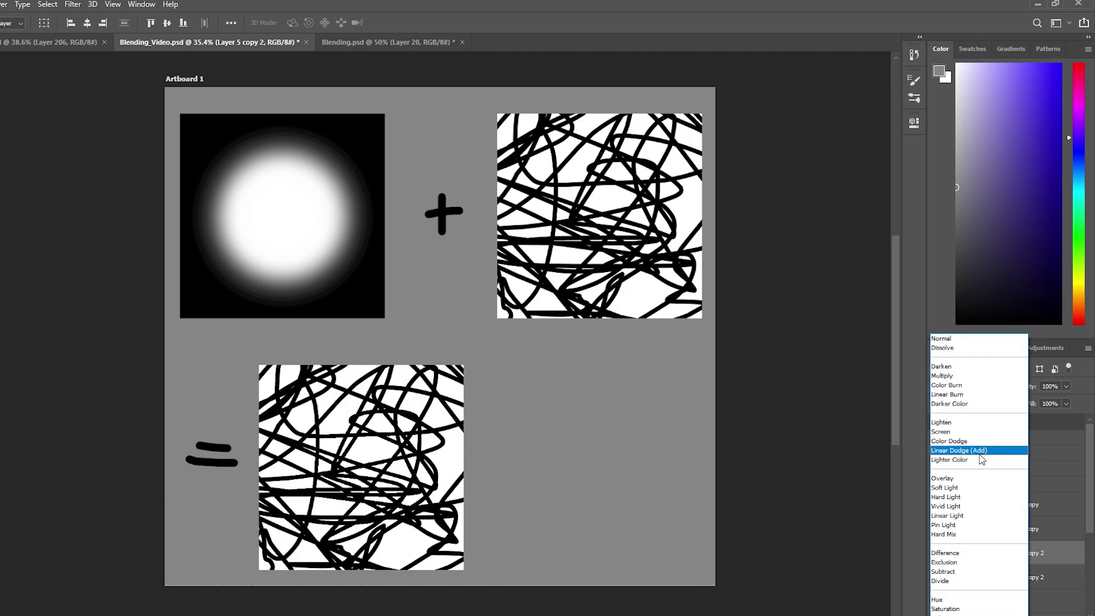
click(970, 450)
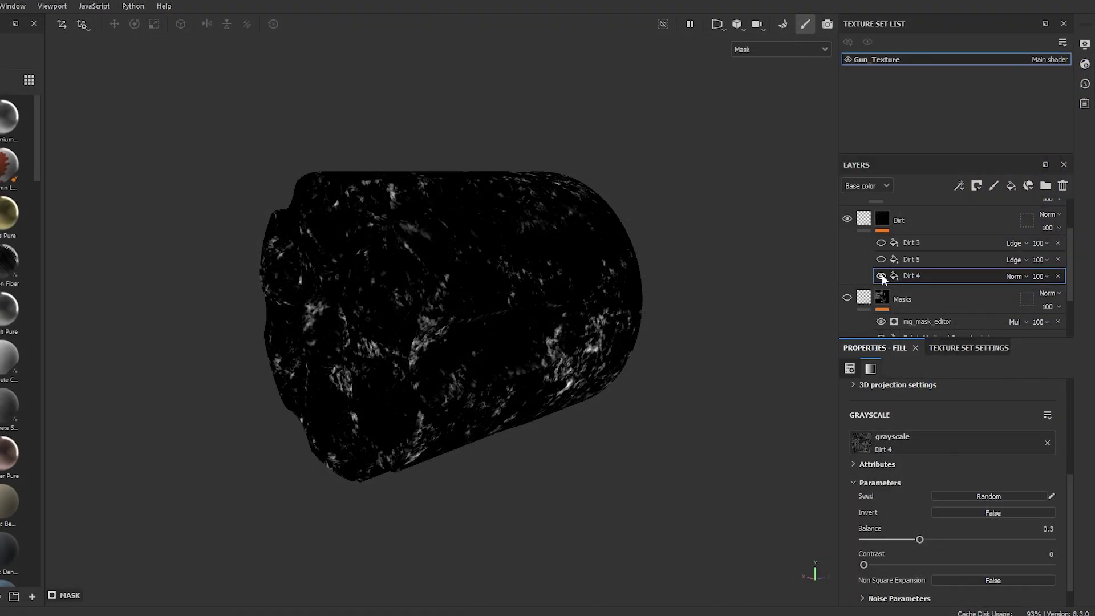
Switch to Substance 3D Painter and view the Dirt 4 and Dirt 5 fills of the Dirt mask separately.
click(881, 276)
click(881, 260)
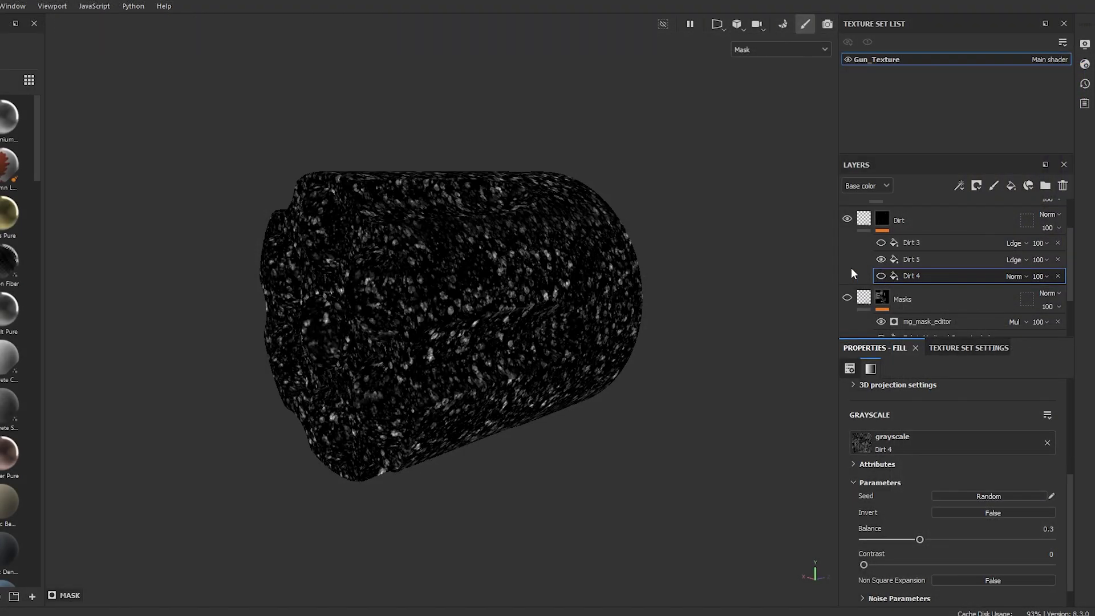
click(907, 243)
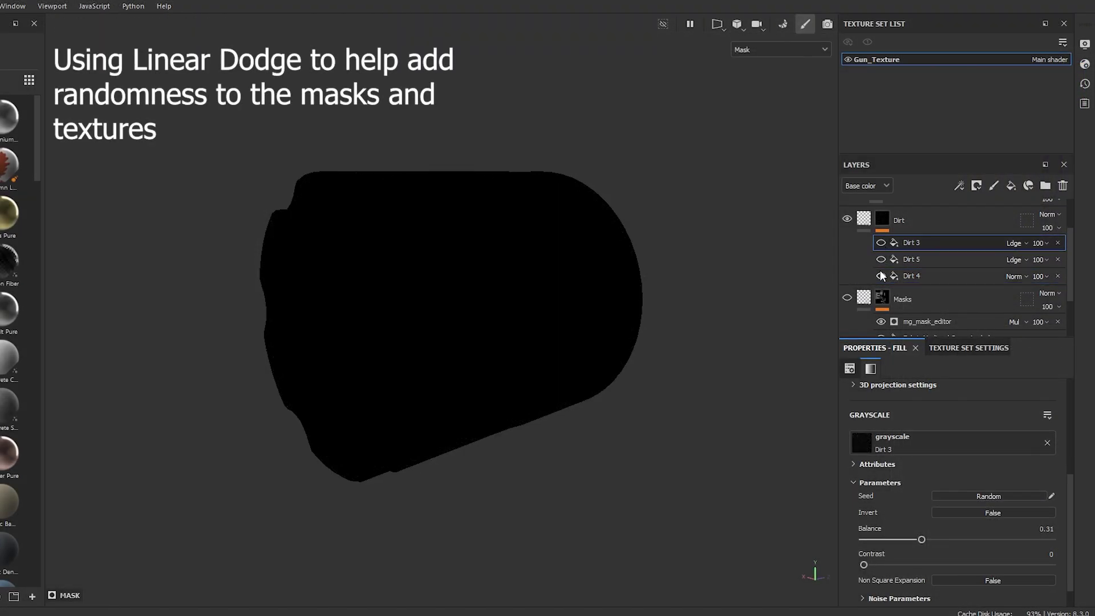
Show Dirt 4, Dirt 5 and Dirt 3 together, view the resulting material, and hide Dirt 3 and Dirt 5 for comparison.
click(882, 276)
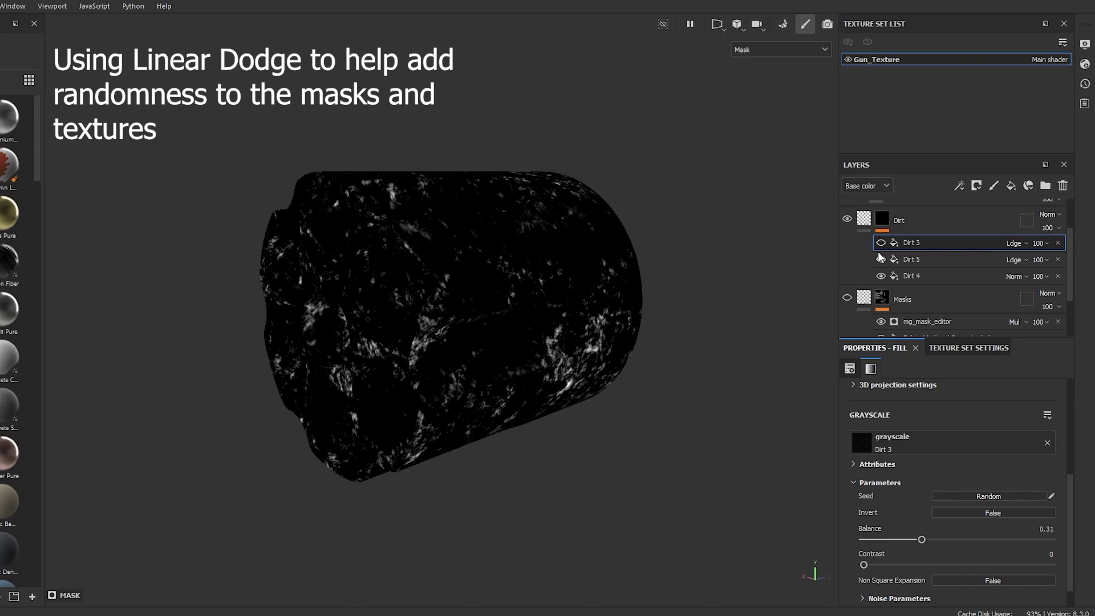
click(882, 260)
click(881, 243)
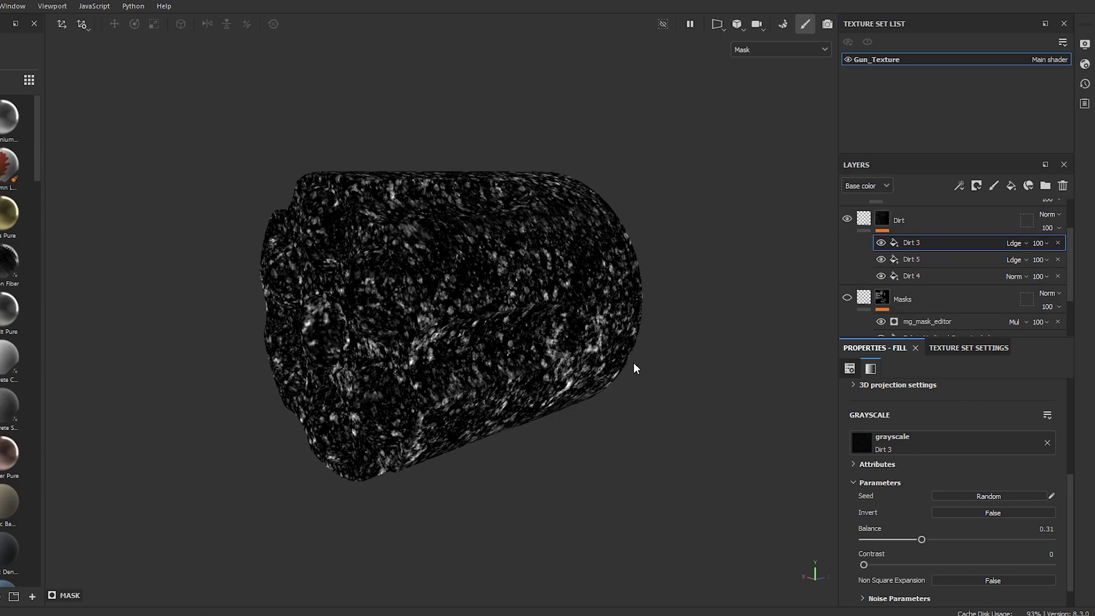
key(m)
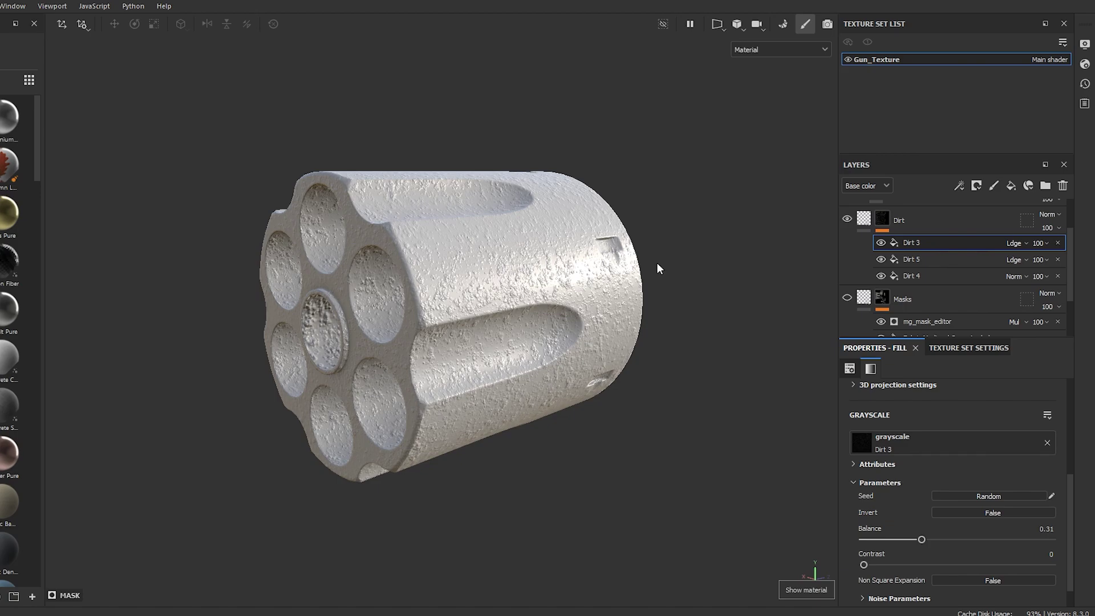
click(881, 243)
click(881, 259)
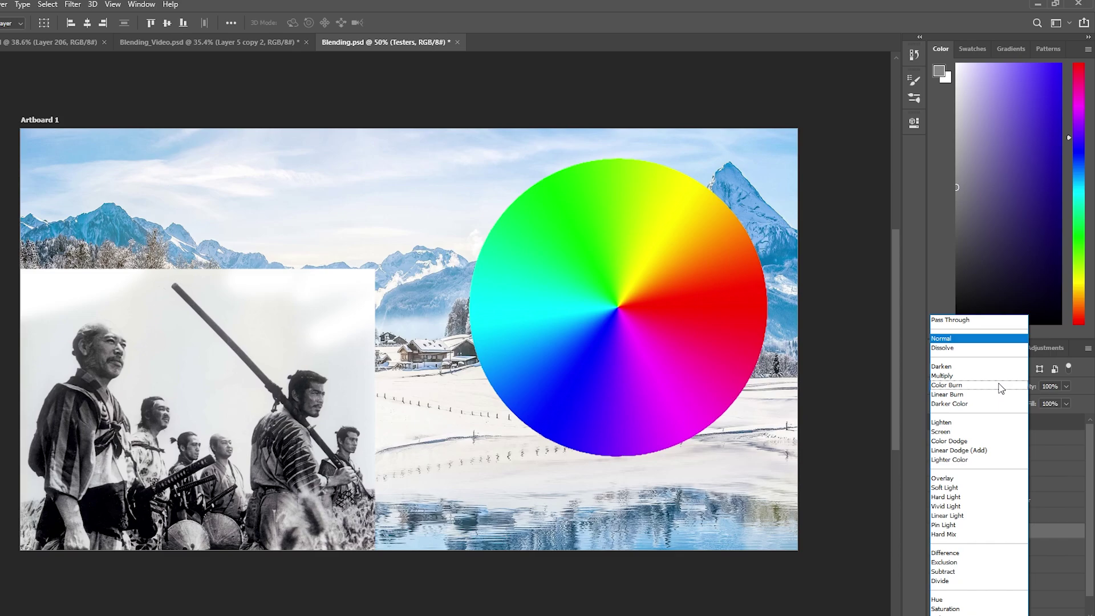
Switch to Blending.psd in Photoshop and preview the Soft Light blend mode on the Testers group, keeping Normal.
click(901, 472)
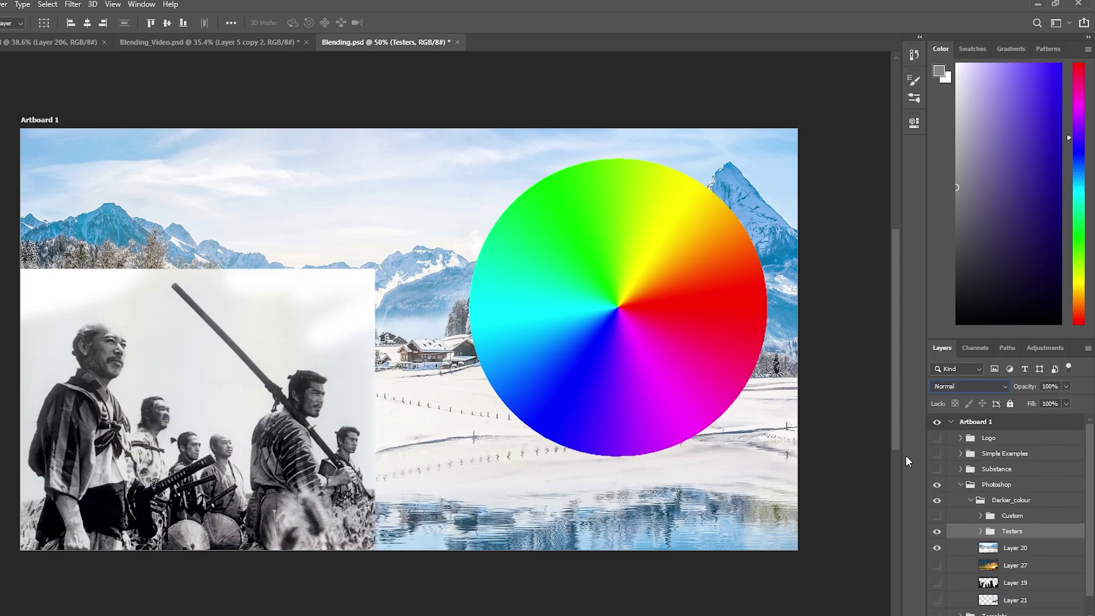
click(1004, 386)
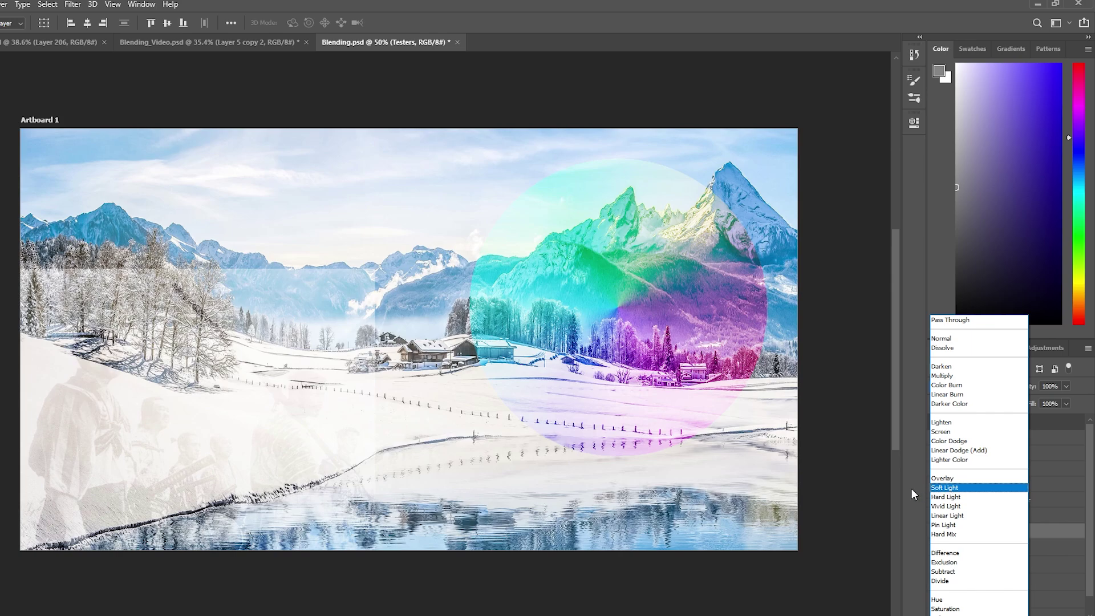
key(Escape)
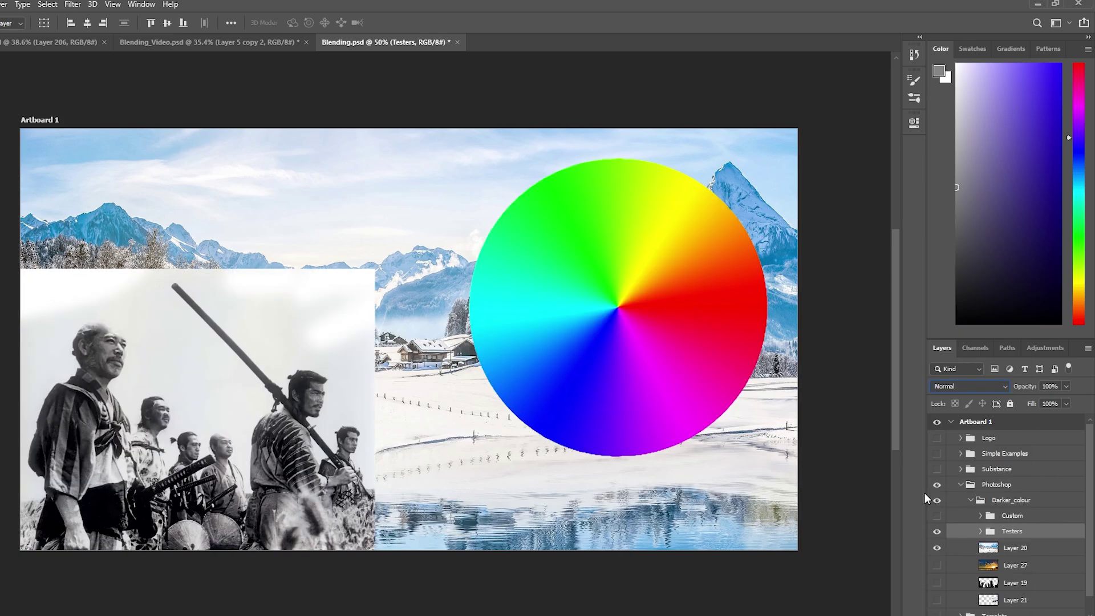
Preview contrast blend modes such as Hard Light on Layer 5 copy 2 in Blending_Video.psd, keeping Normal.
click(215, 43)
click(1005, 387)
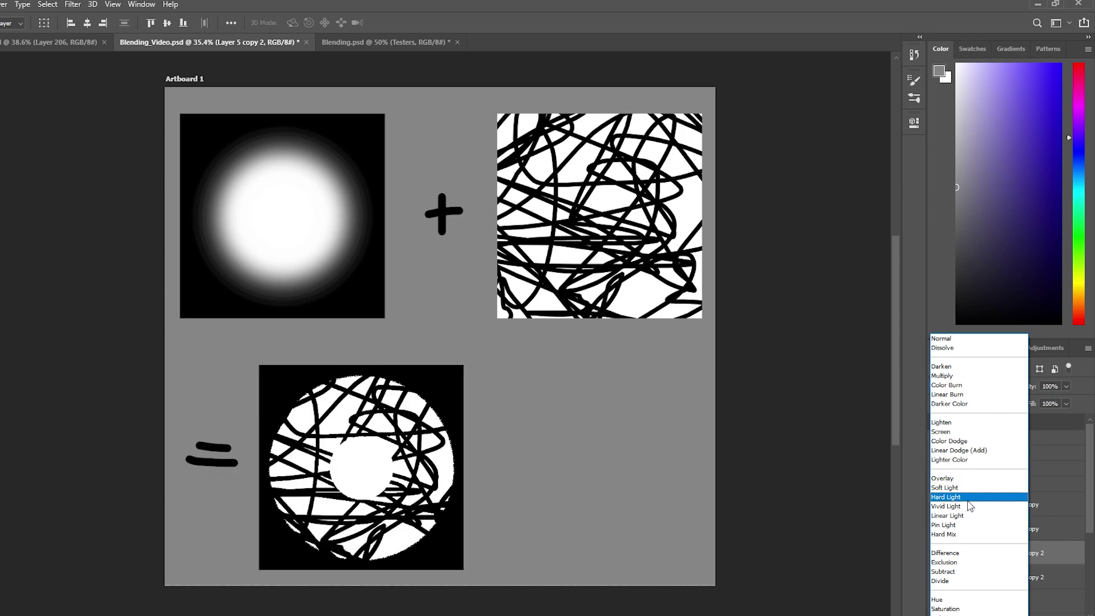
click(799, 482)
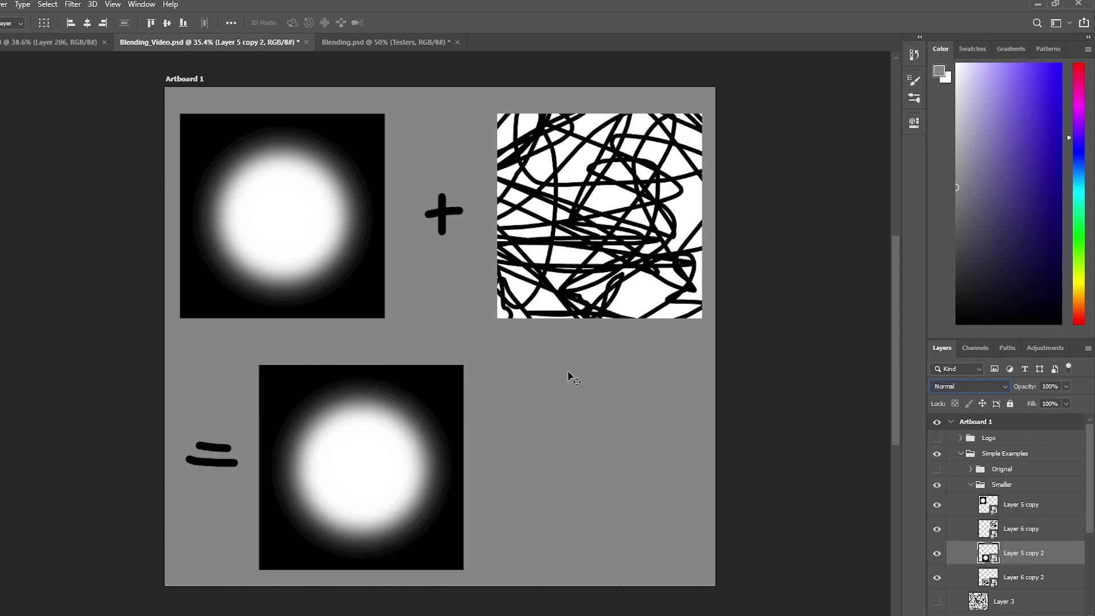
Preview Soft Light on the Testers group in Blending.psd and open the blend modes for Layer 5 copy 2 in Blending_Video.psd.
click(369, 49)
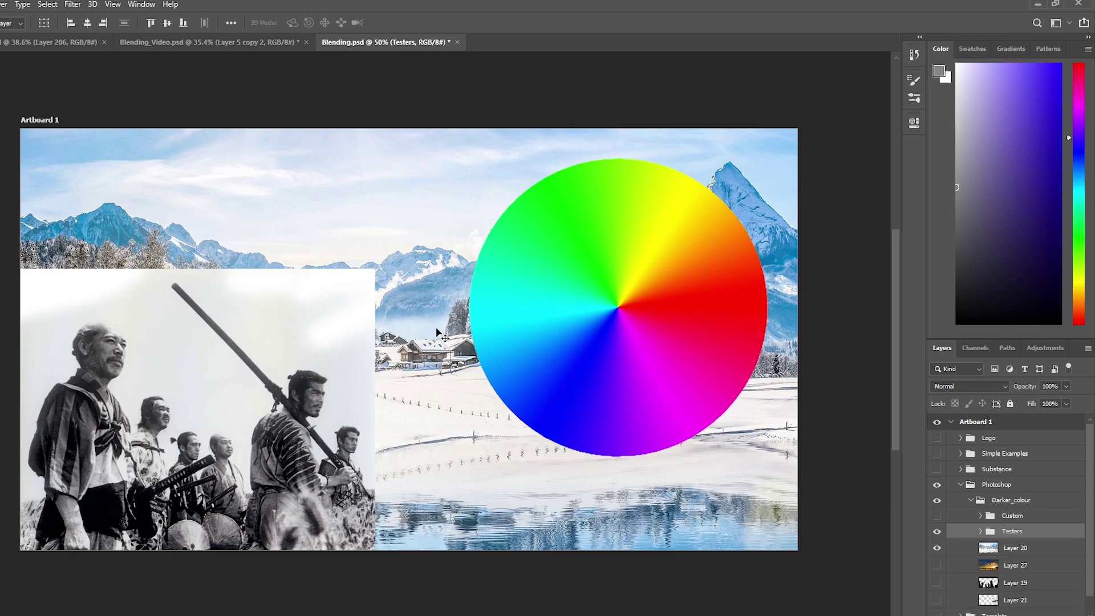
click(1005, 391)
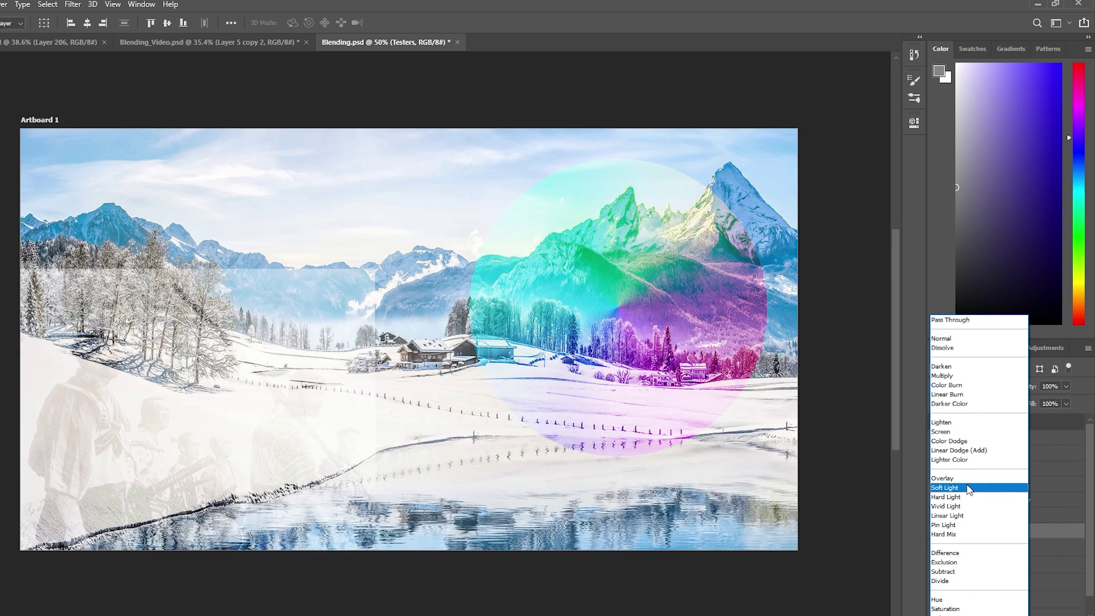
click(926, 494)
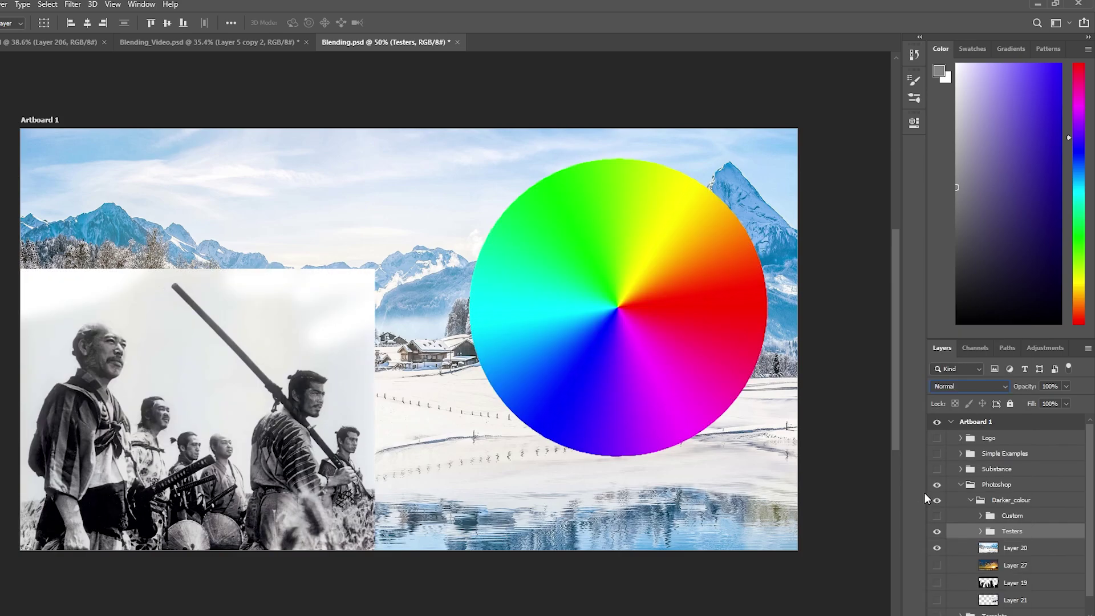
click(214, 45)
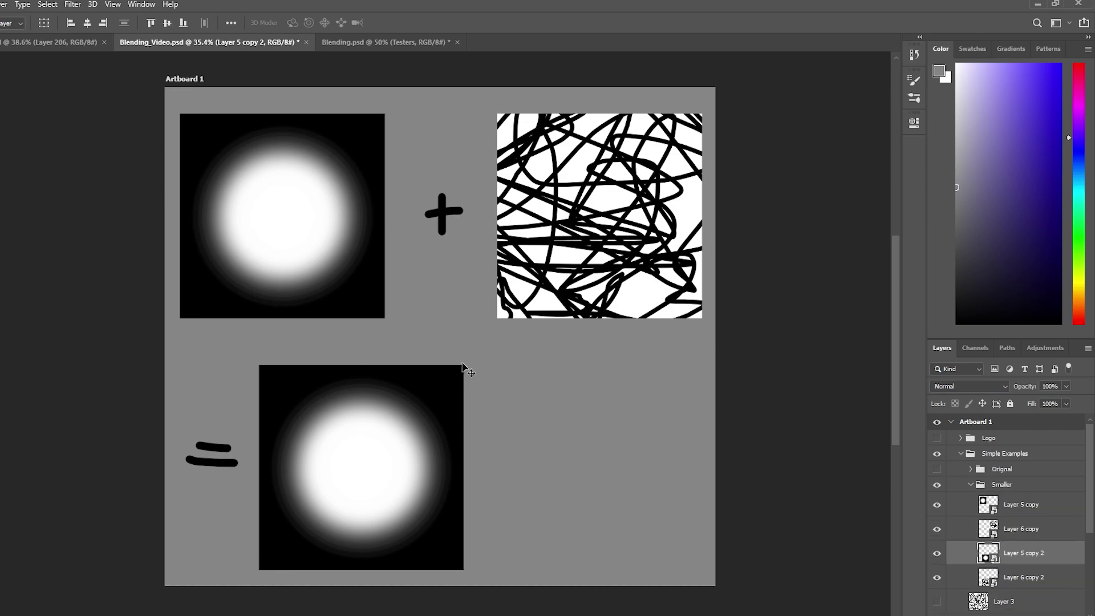
click(1005, 387)
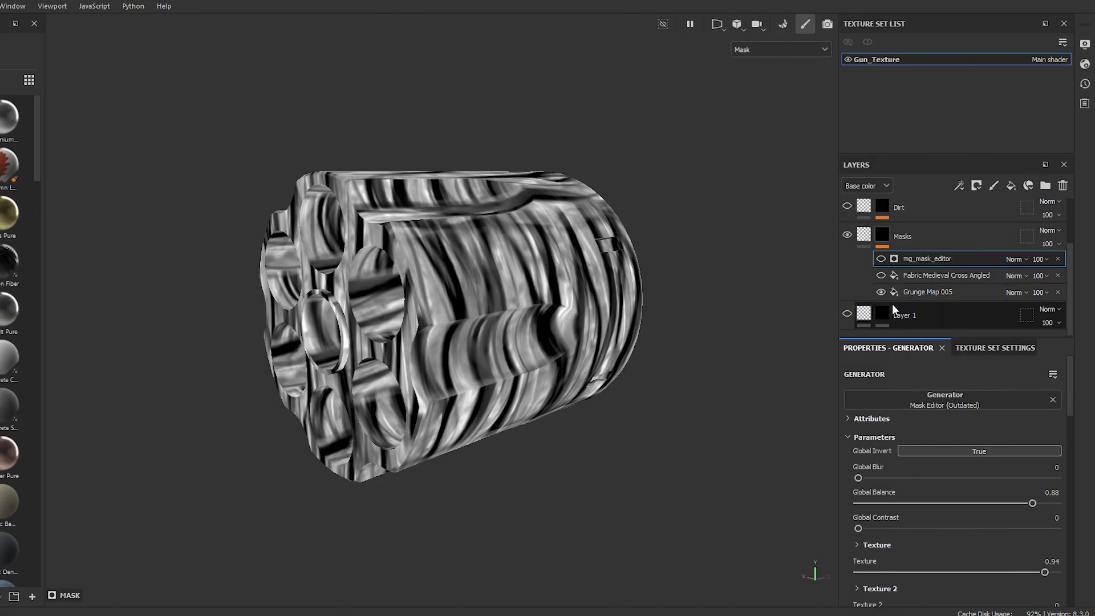
Switch to Substance 3D Painter and compare mg_mask_editor and Grunge Map 005 separately before showing both together.
click(881, 291)
click(881, 259)
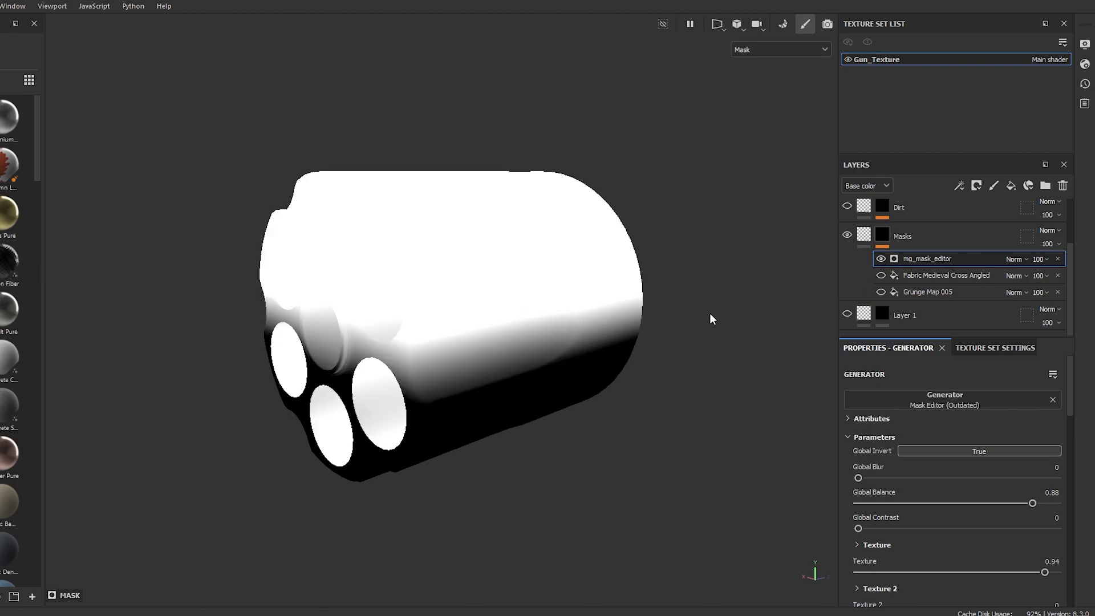
click(882, 259)
click(881, 292)
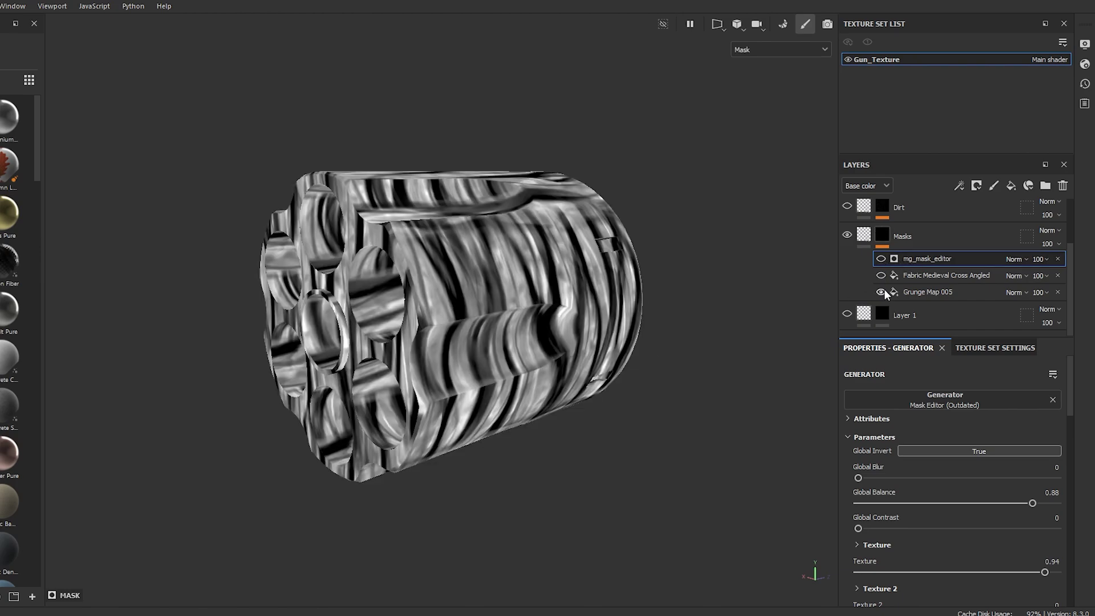
click(881, 259)
Set mg_mask_editor to Overlay and compare the material with and without that mask effect.
click(1024, 259)
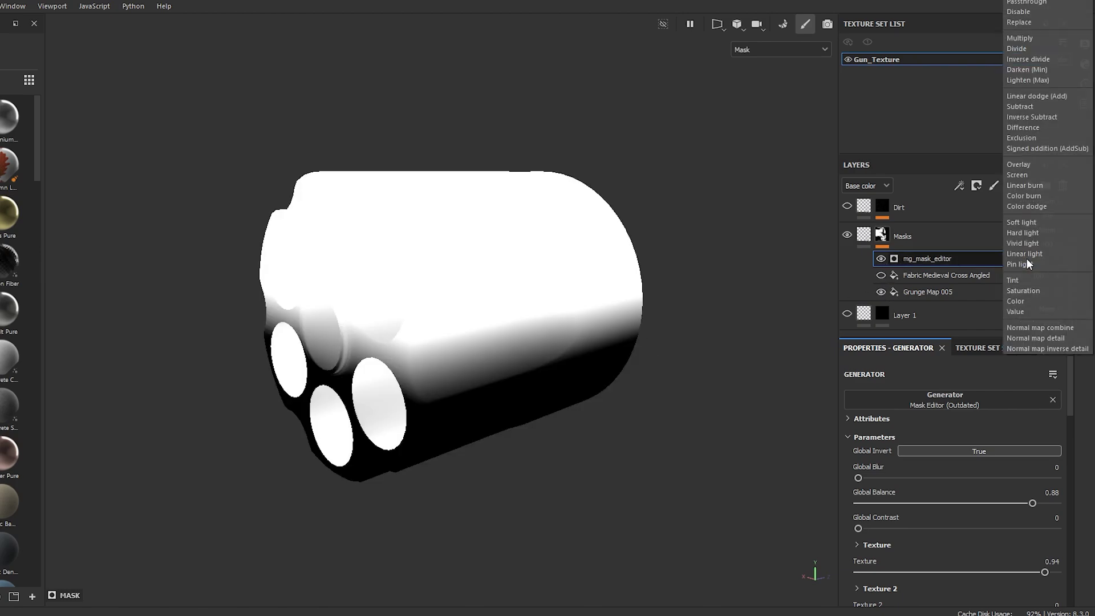
click(1021, 164)
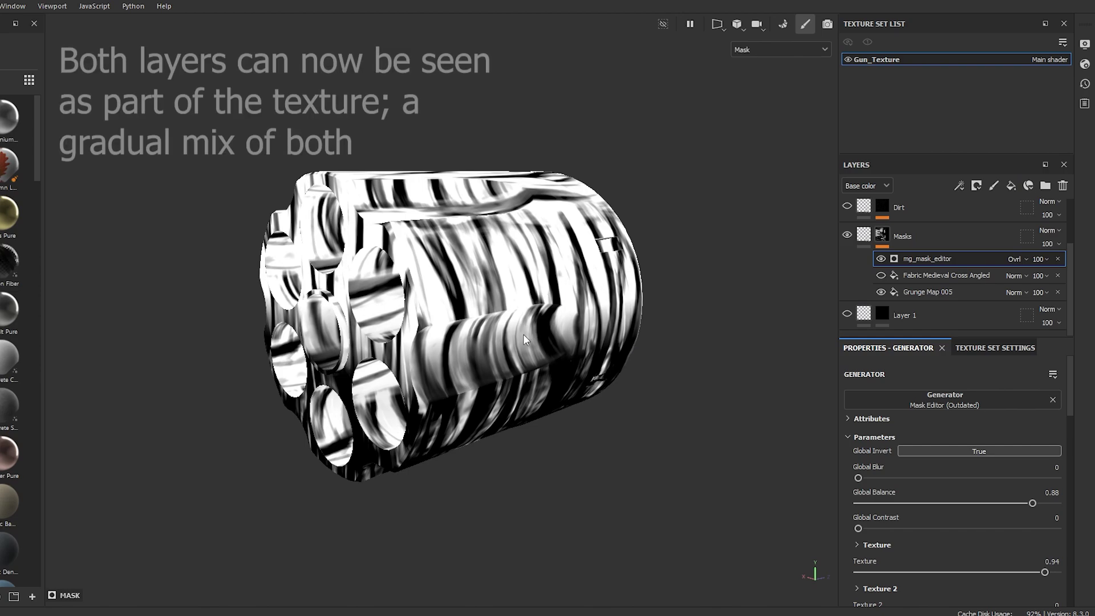
key(m)
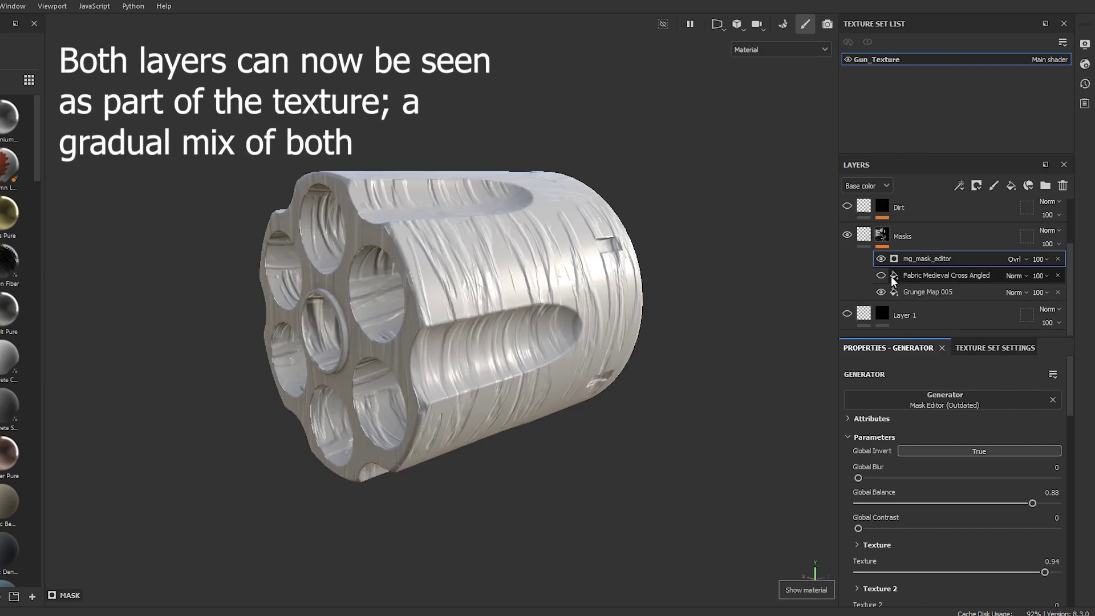
click(882, 259)
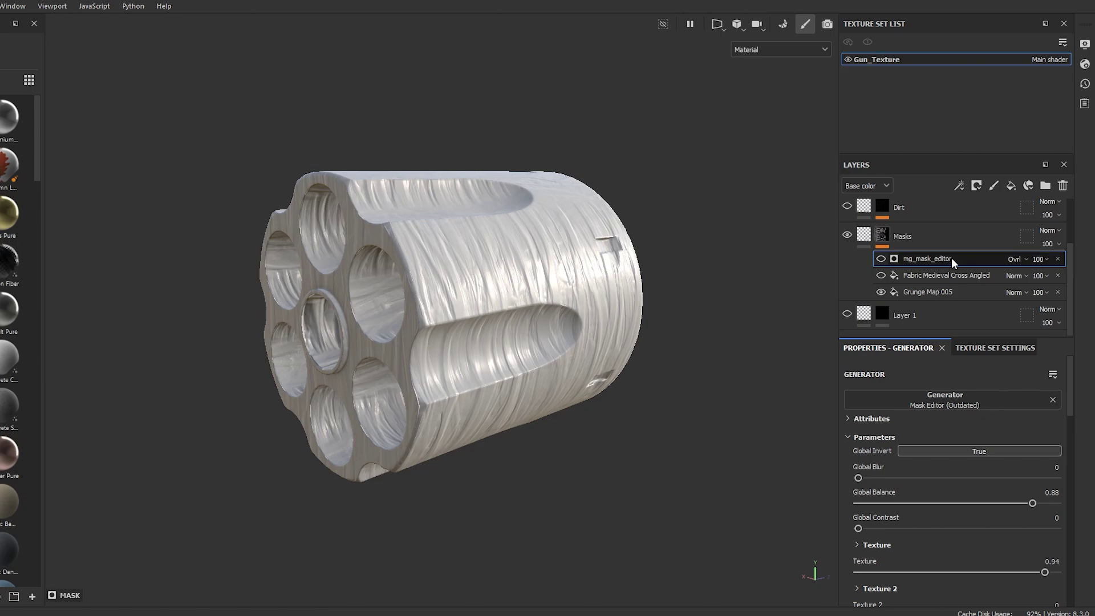
click(881, 258)
Set mg_mask_editor to the Soft light blend mode and show the mask on the cylinder.
click(1025, 259)
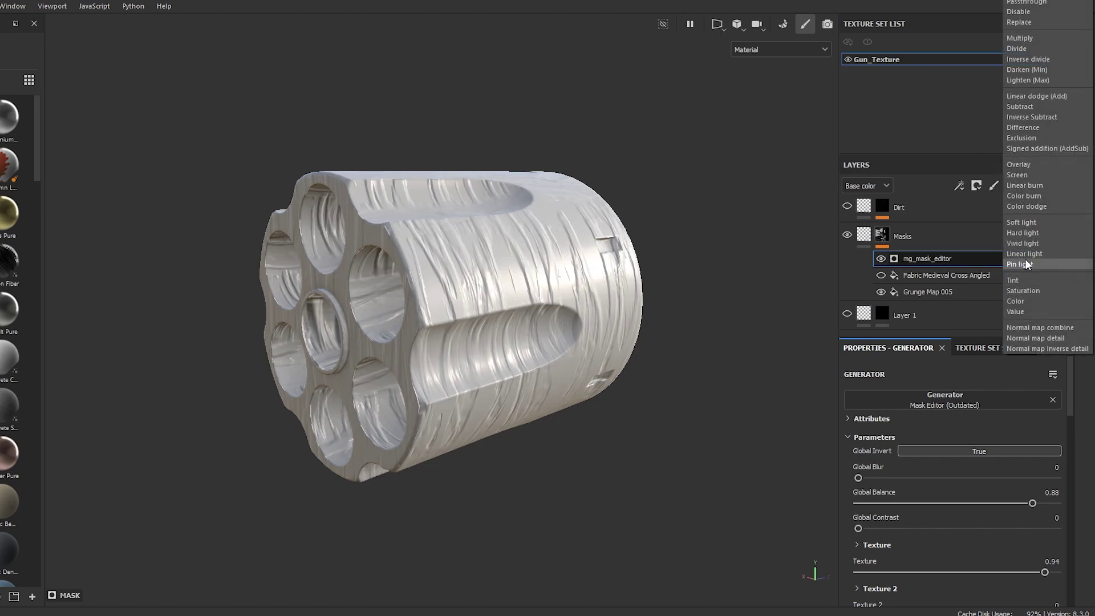
click(1027, 222)
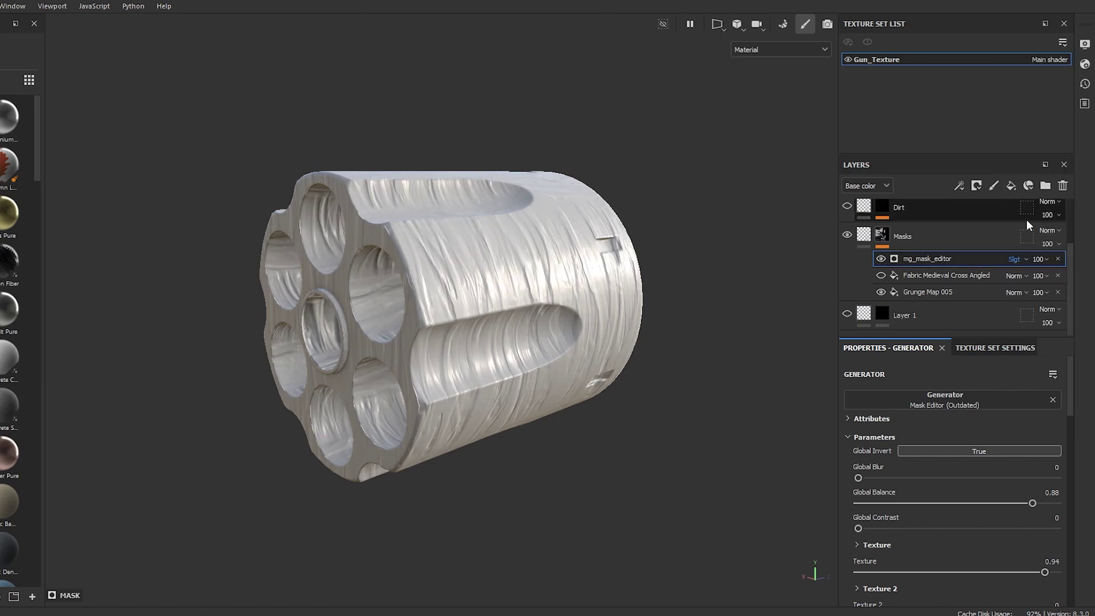
key(c)
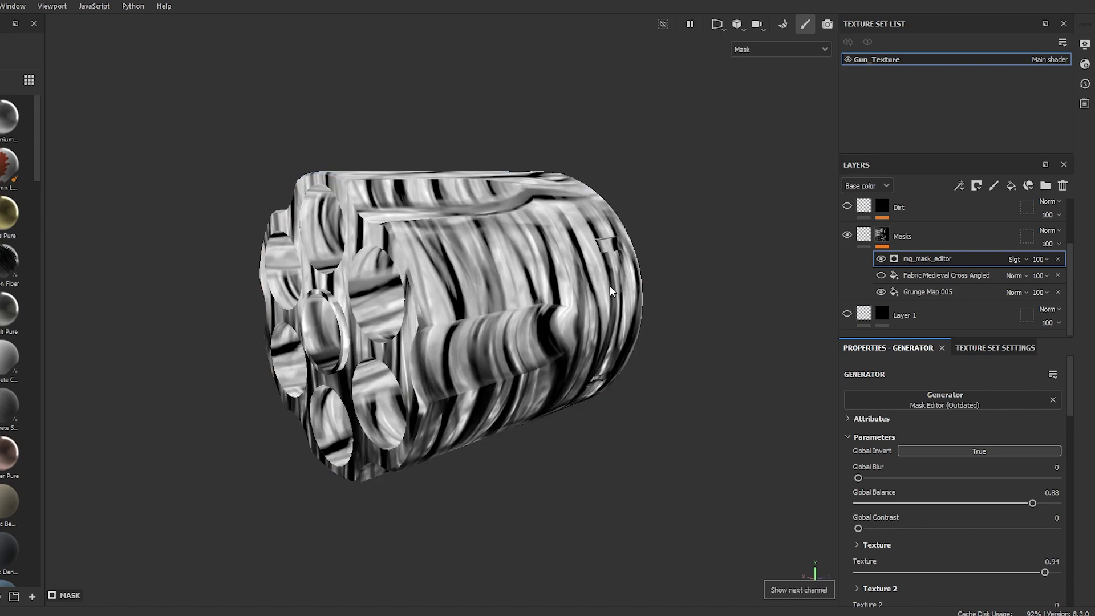
Set mg_mask_editor to the Signed addition (AddSub) blend mode, toggle its effect for comparison, and show the resulting material on the cylinder.
click(1026, 260)
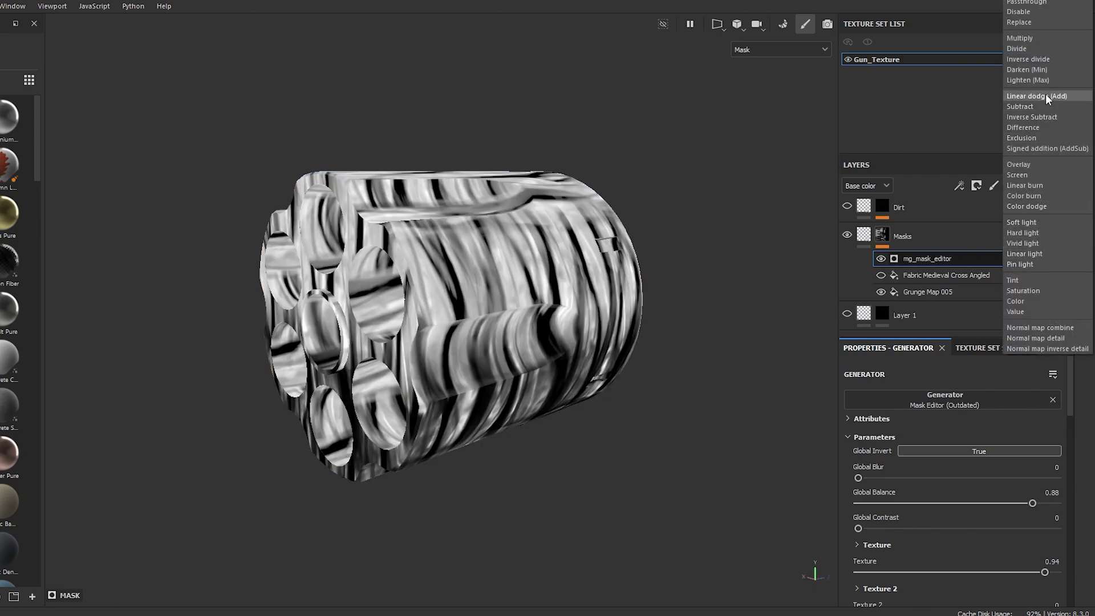
click(1046, 147)
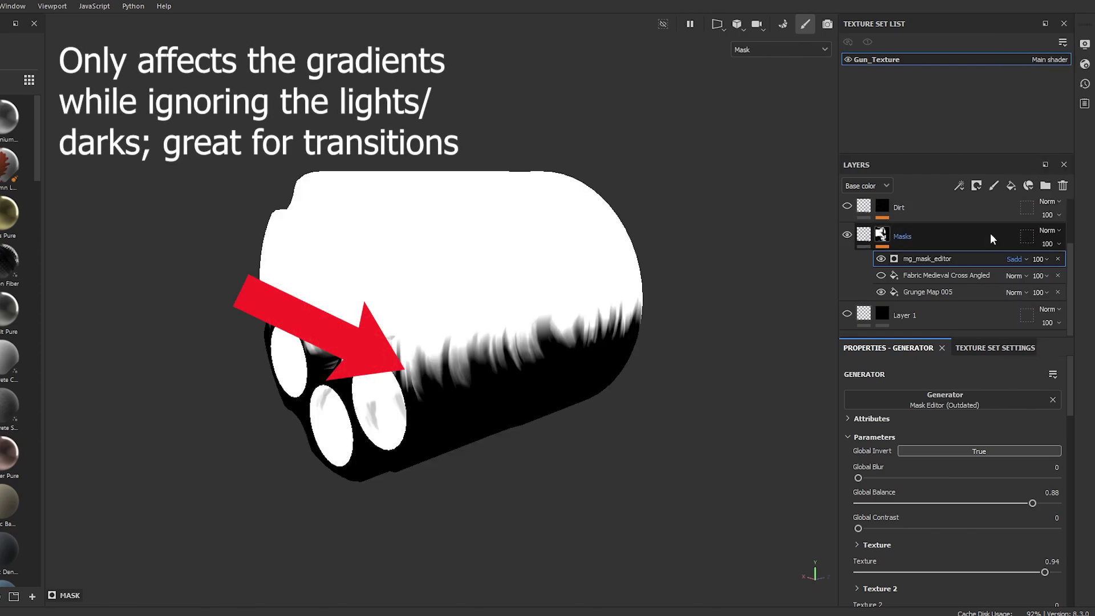
click(881, 259)
click(881, 259)
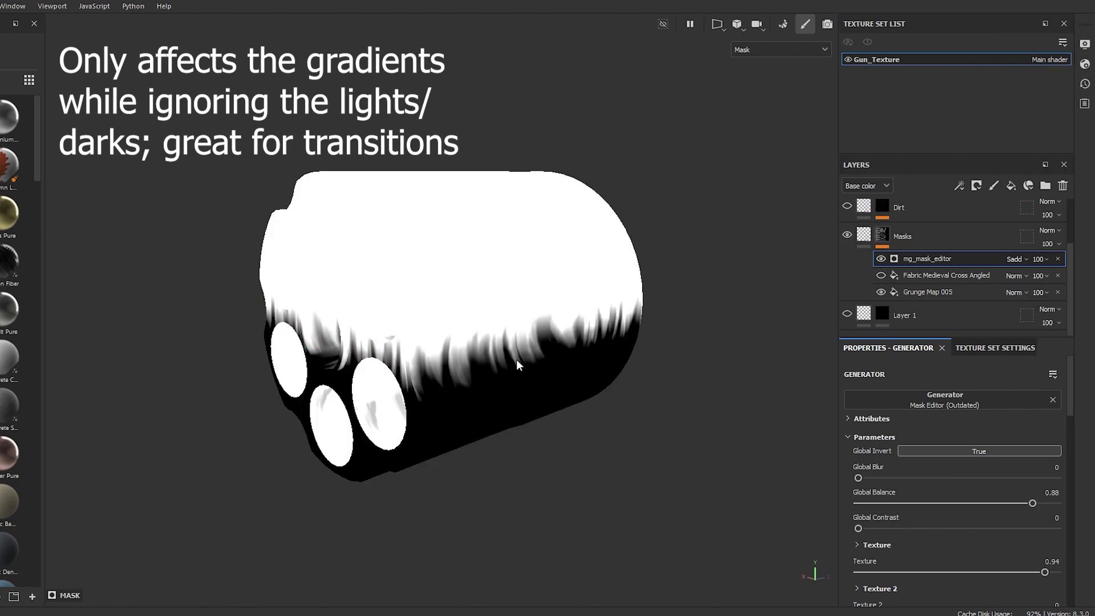
key(m)
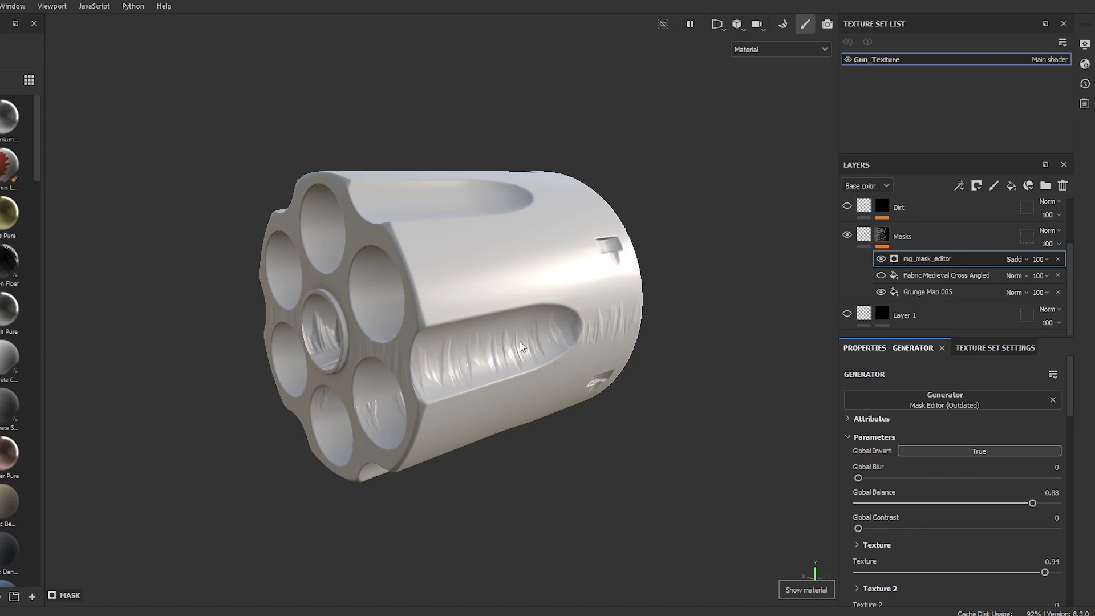
key(m)
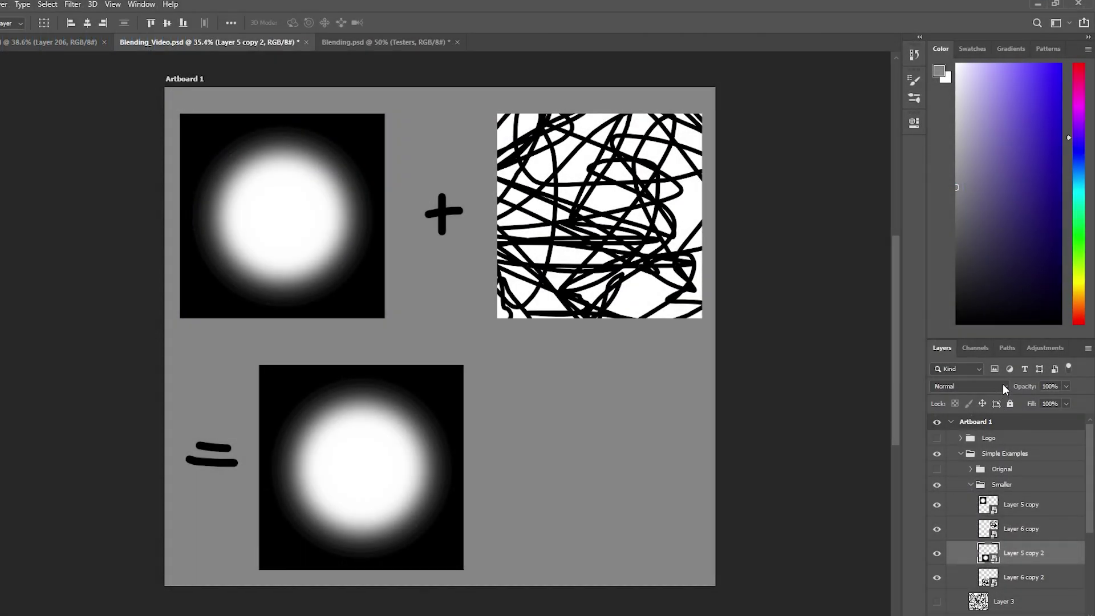
Switch to Photoshop and set Layer 5 copy 2 in Blending_Video.psd to the Subtract blend mode.
click(1004, 386)
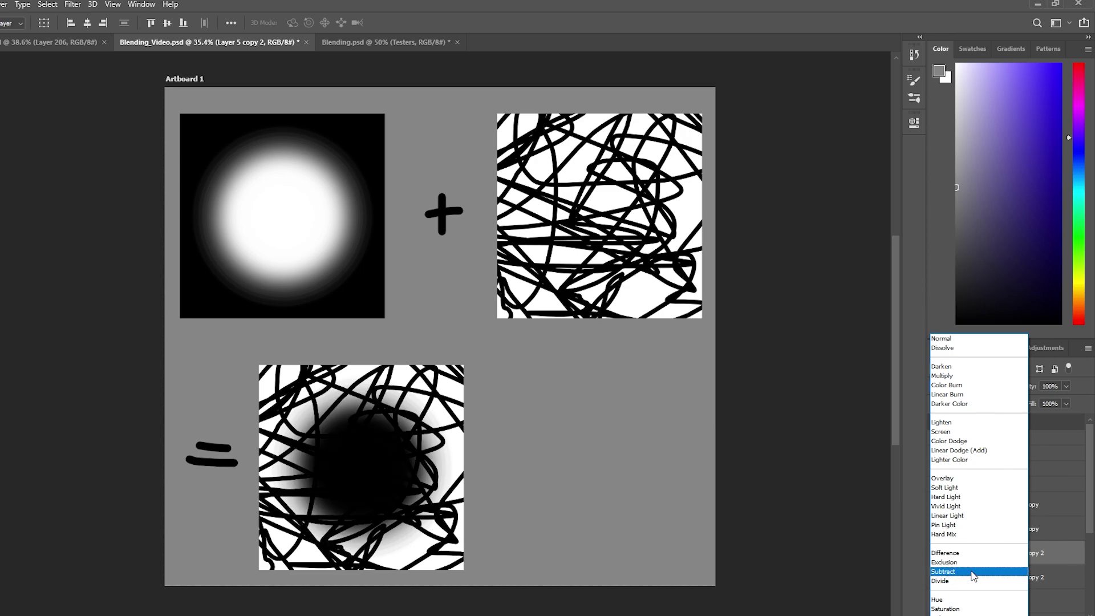
click(974, 572)
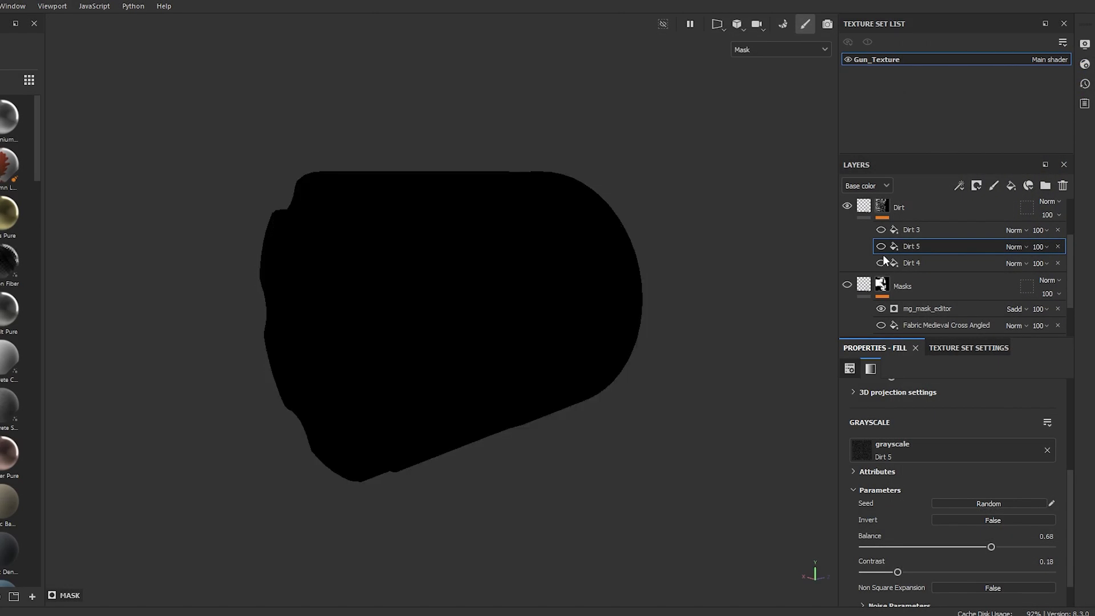
Switch to Substance 3D Painter, preview the Dirt 5 and Dirt 3 masks separately, and set both fills to Subtract.
click(882, 247)
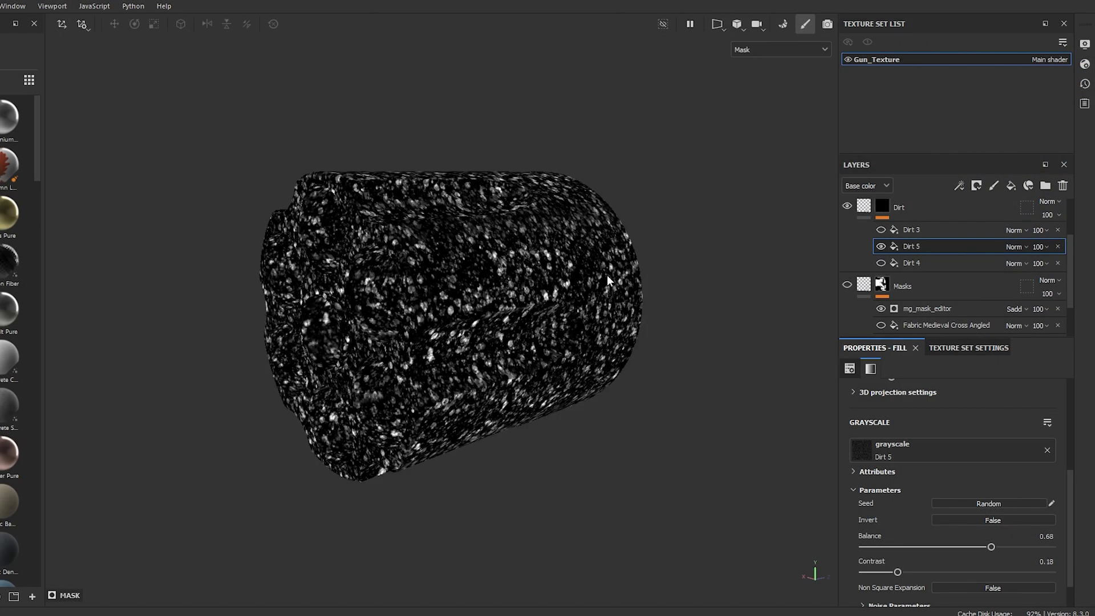
click(881, 230)
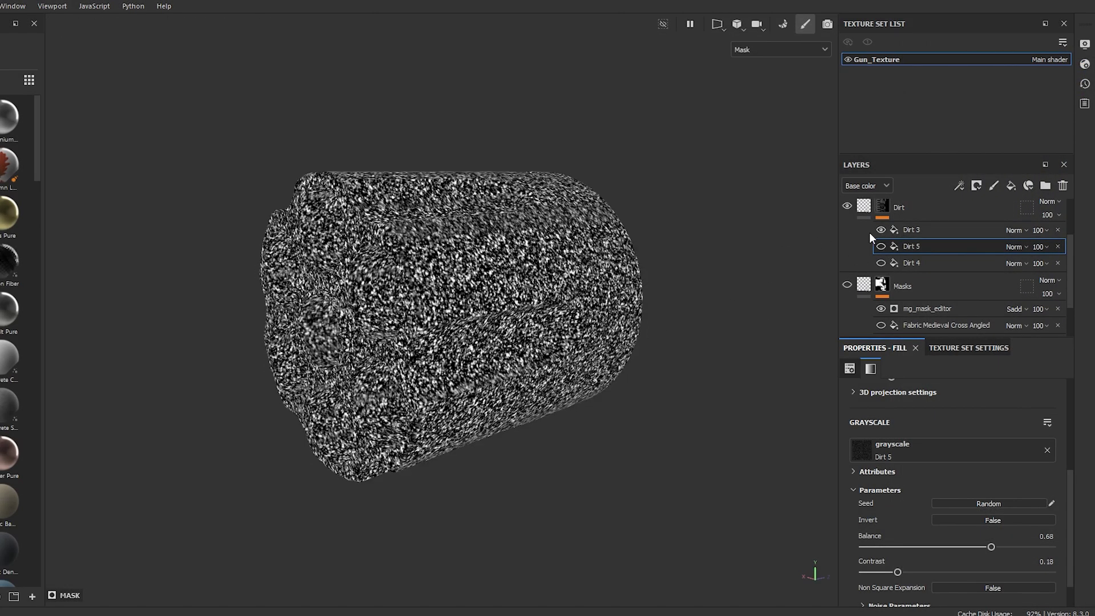
click(1028, 229)
click(1032, 557)
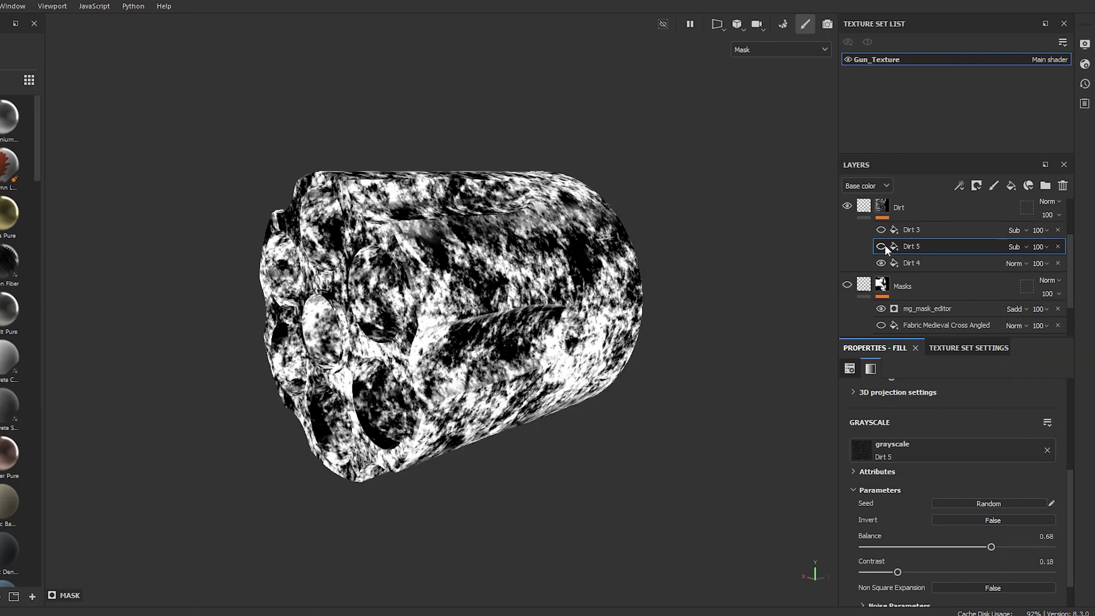
Show Dirt 5 and Dirt 3 over Dirt 4 in the mask, and compare the material with and without the two subtracting fills.
click(882, 247)
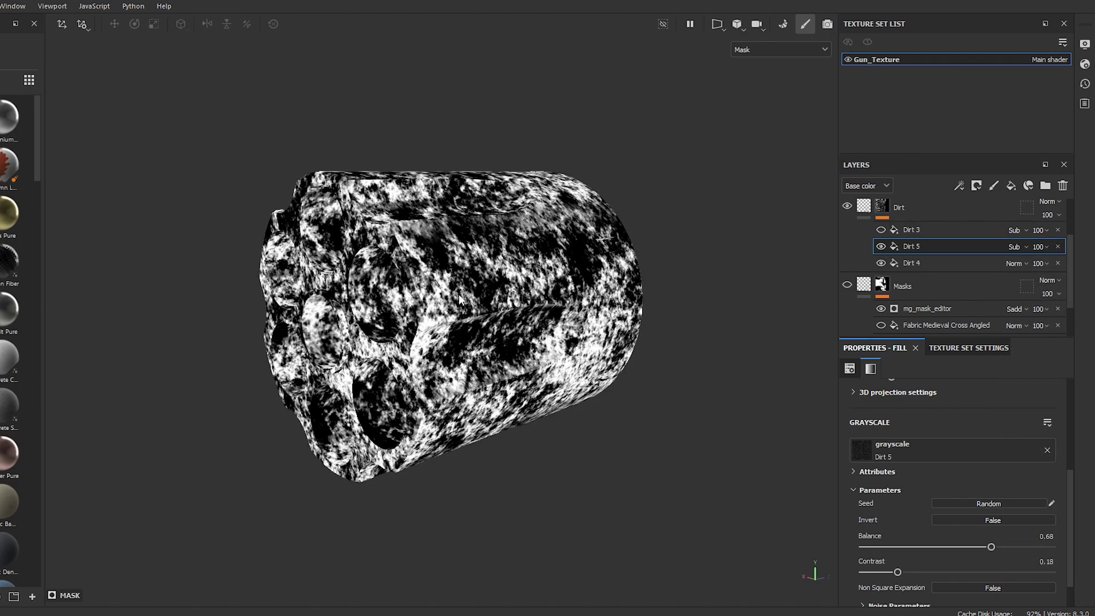
click(882, 230)
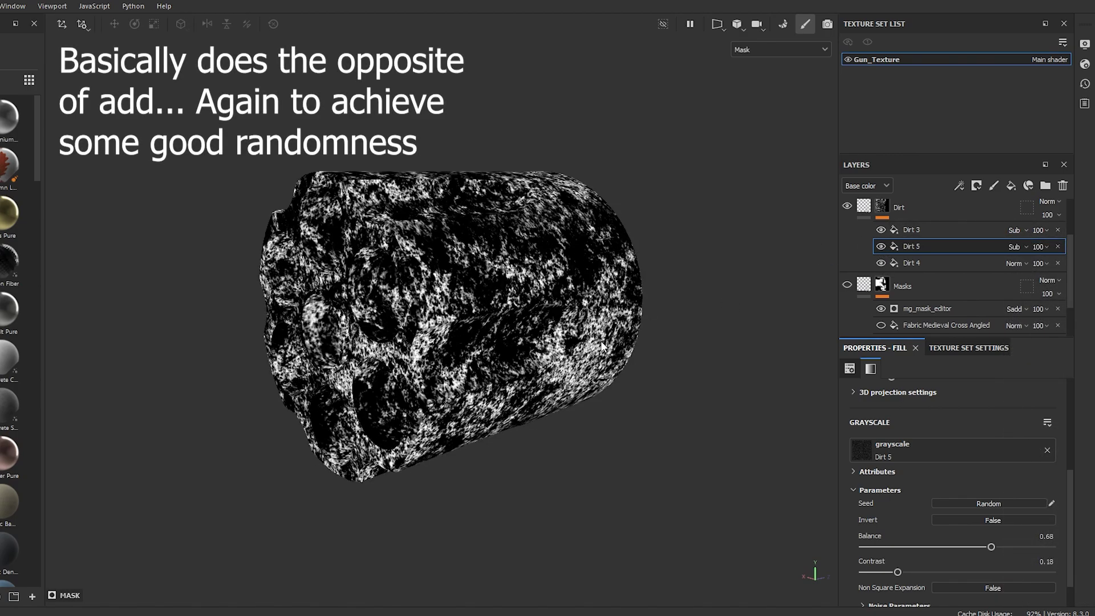
key(m)
click(882, 229)
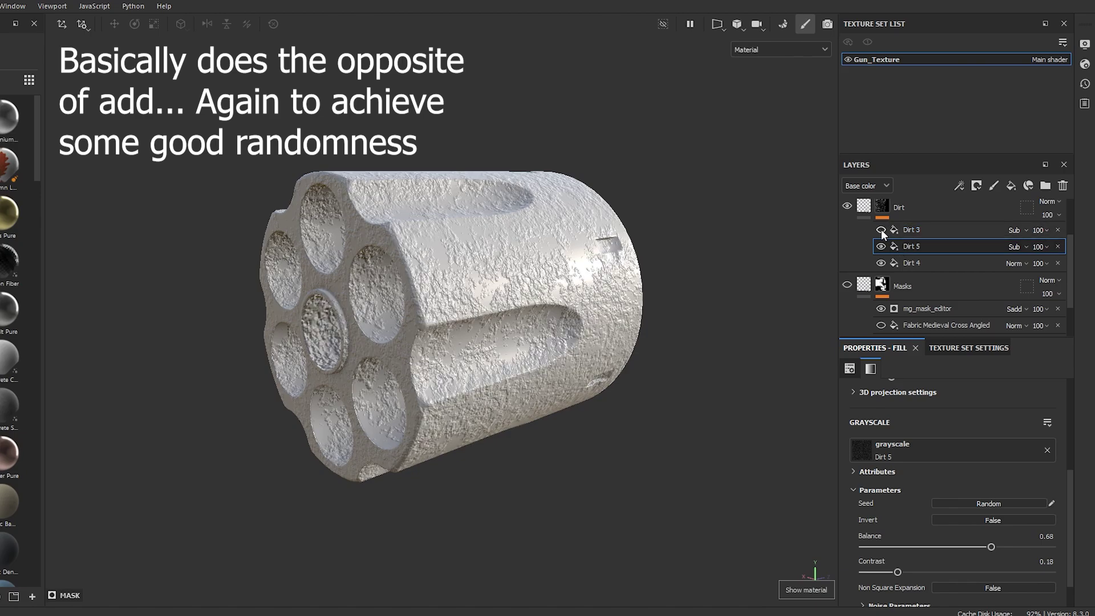
click(882, 246)
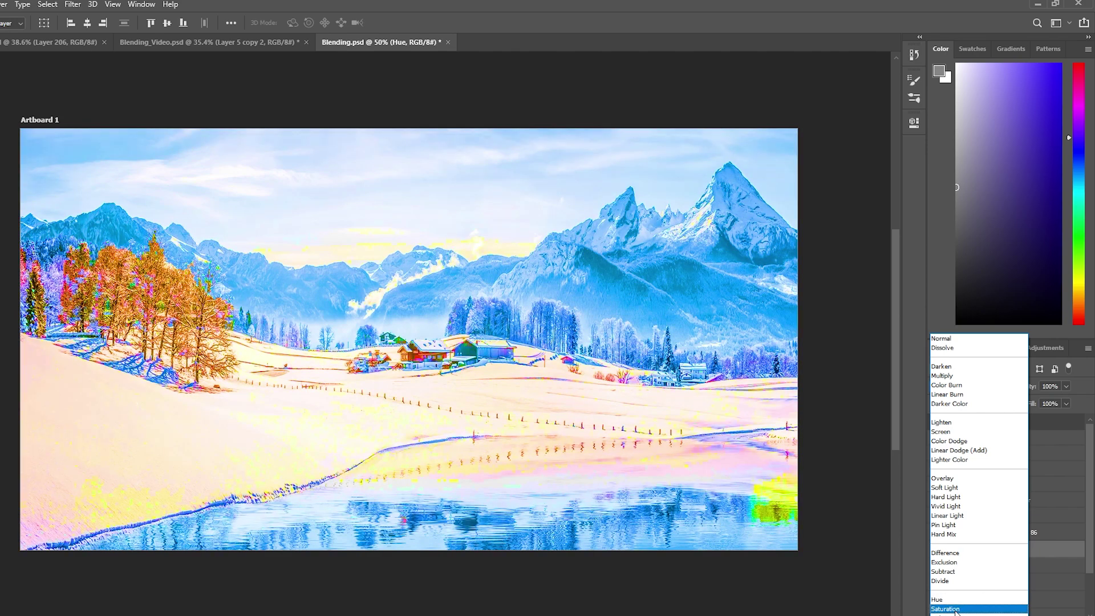
Switch to Photoshop and set the Hue layer in Blending.psd to the Color blend mode at 15% opacity.
click(958, 615)
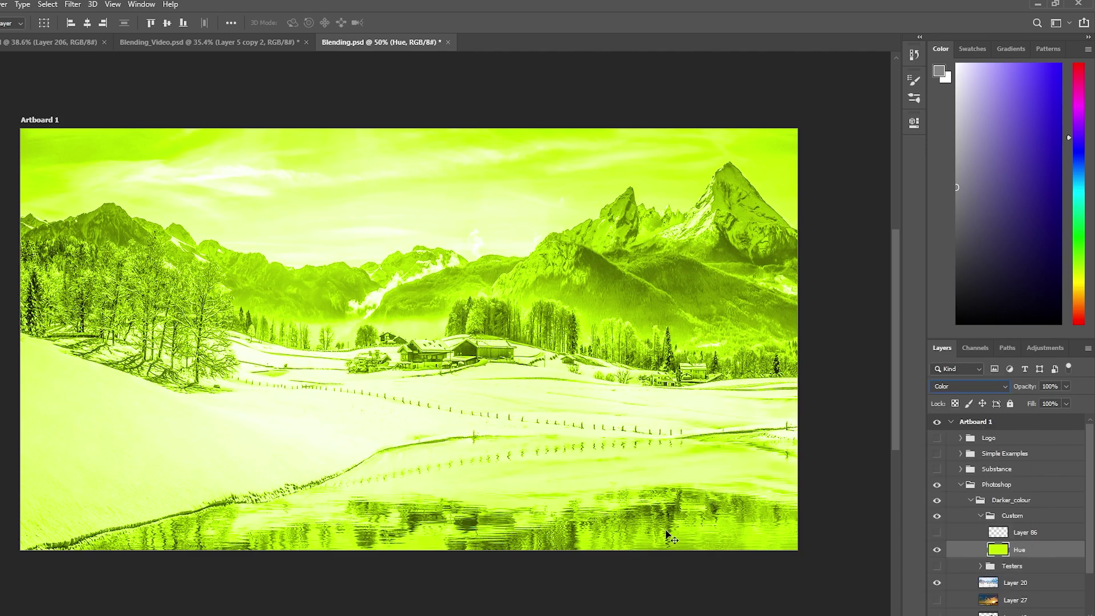
click(1066, 386)
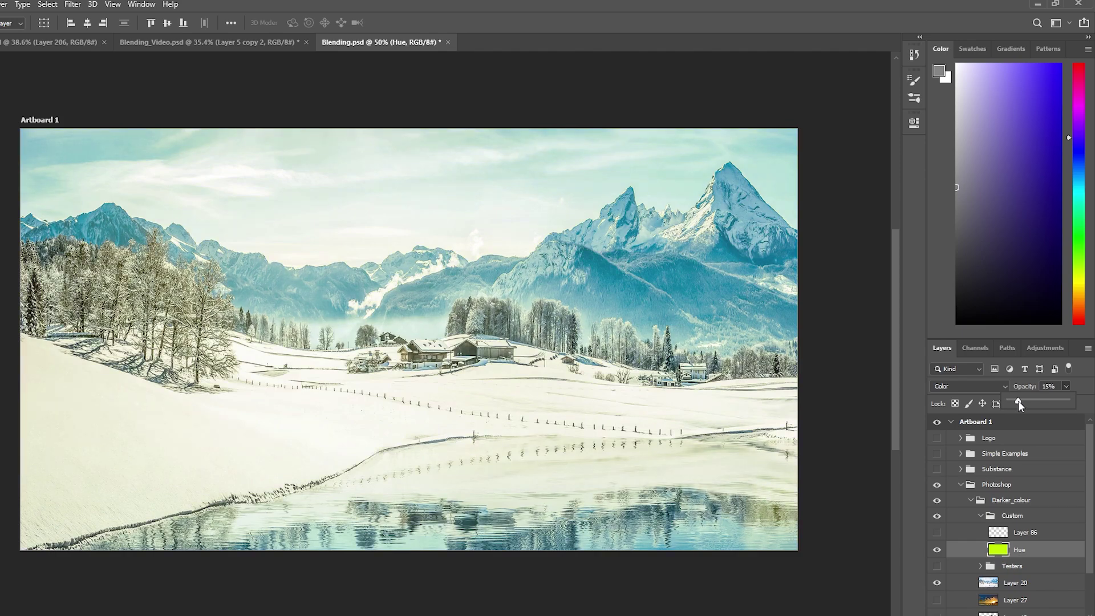
click(1092, 386)
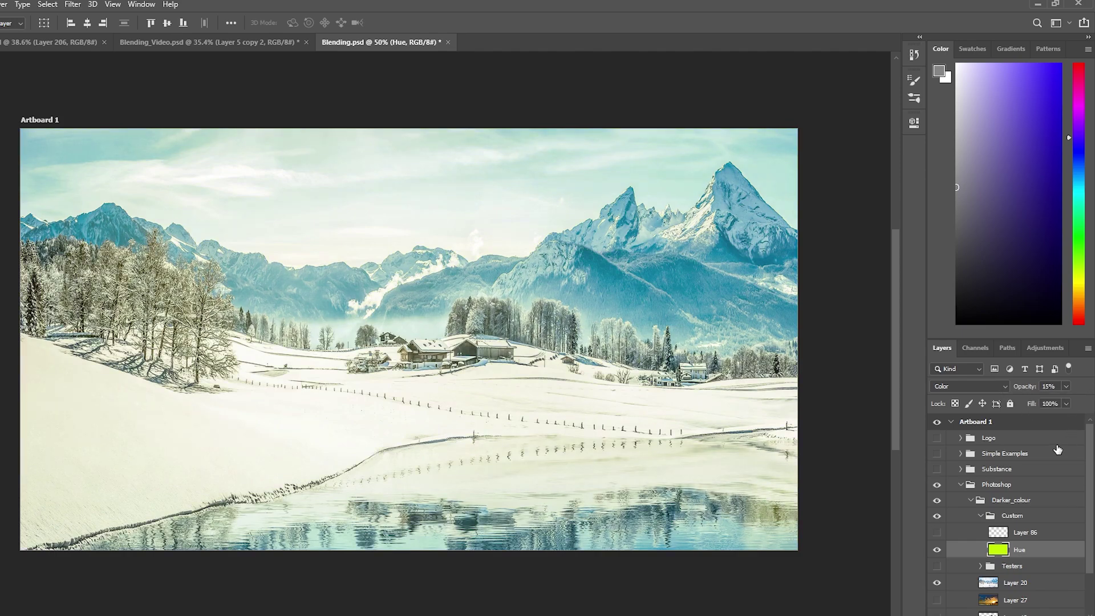